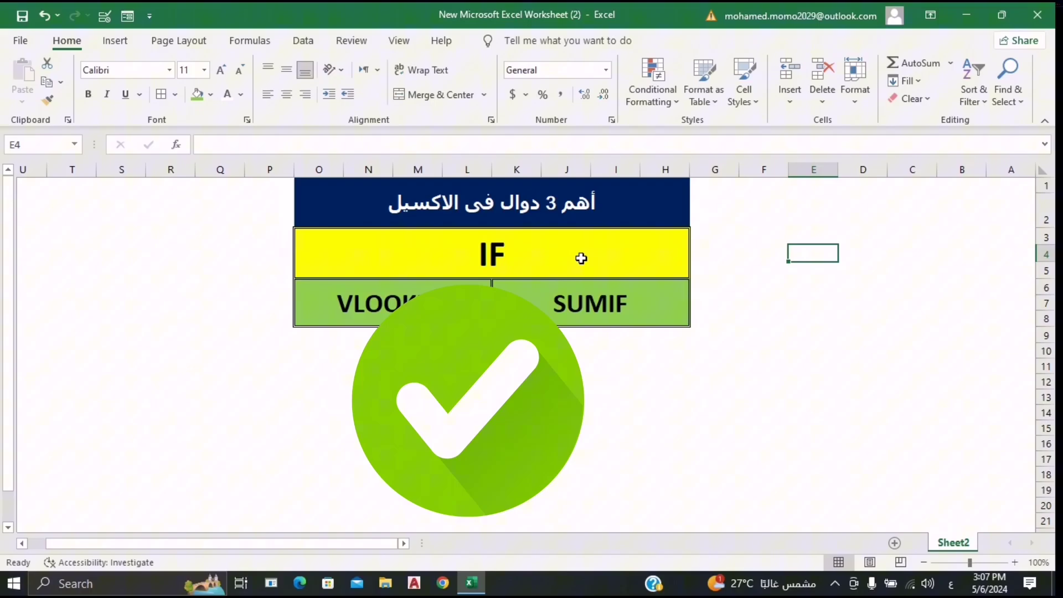
Jump from the title sheet's IF cell to the IF example worksheet (Sheet3).
{"action": "left_click", "coordinate": [566, 257]}
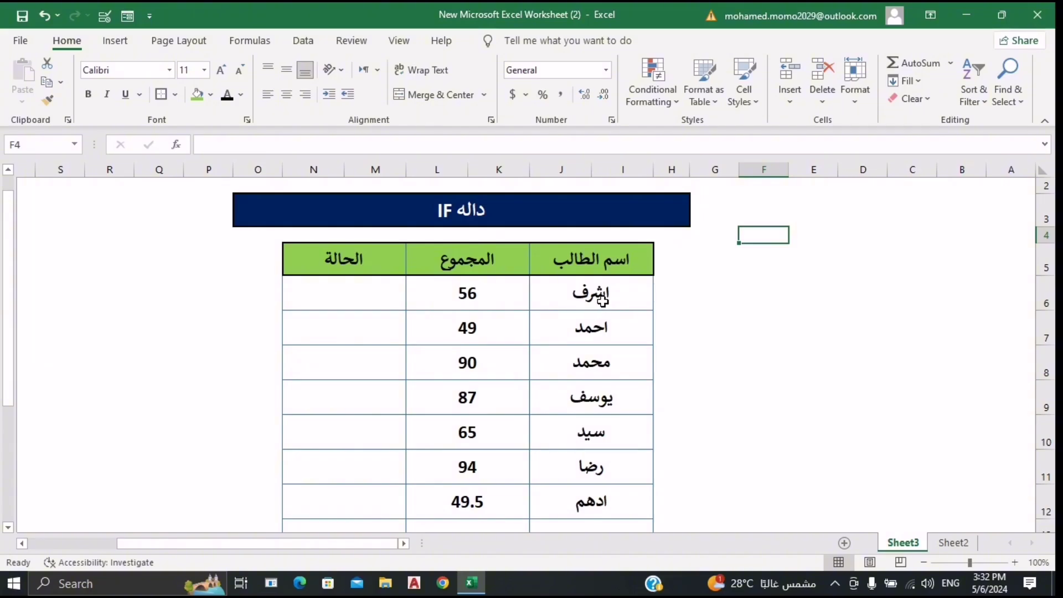
{"action": "left_click_drag", "start_coordinate": [603, 301], "coordinate": [452, 304]}
{"action": "left_click", "coordinate": [452, 311]}
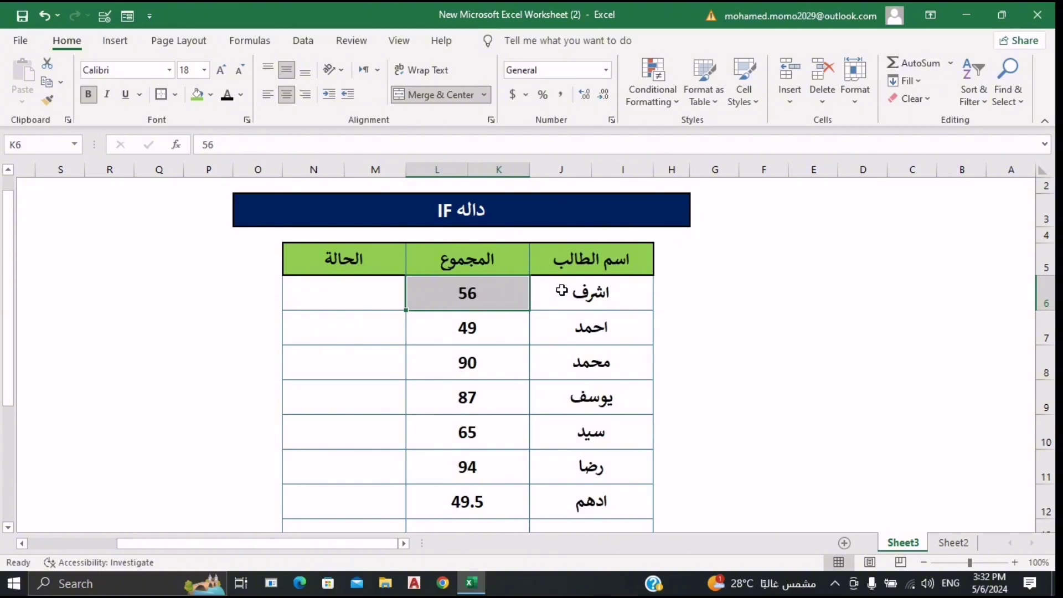
{"action": "left_click_drag", "start_coordinate": [567, 297], "coordinate": [509, 299]}
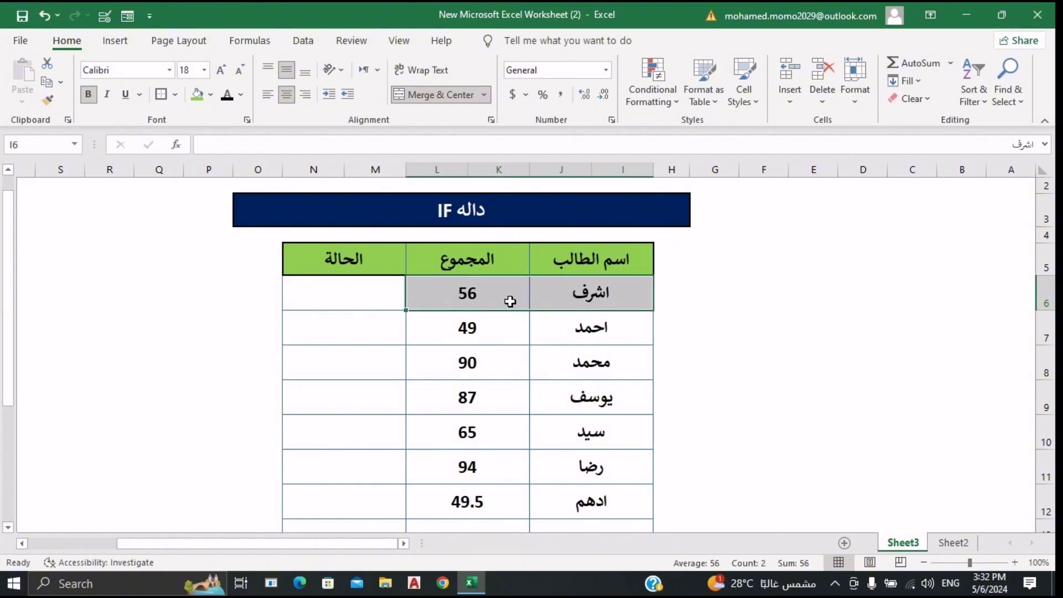
{"action": "left_click", "coordinate": [498, 289]}
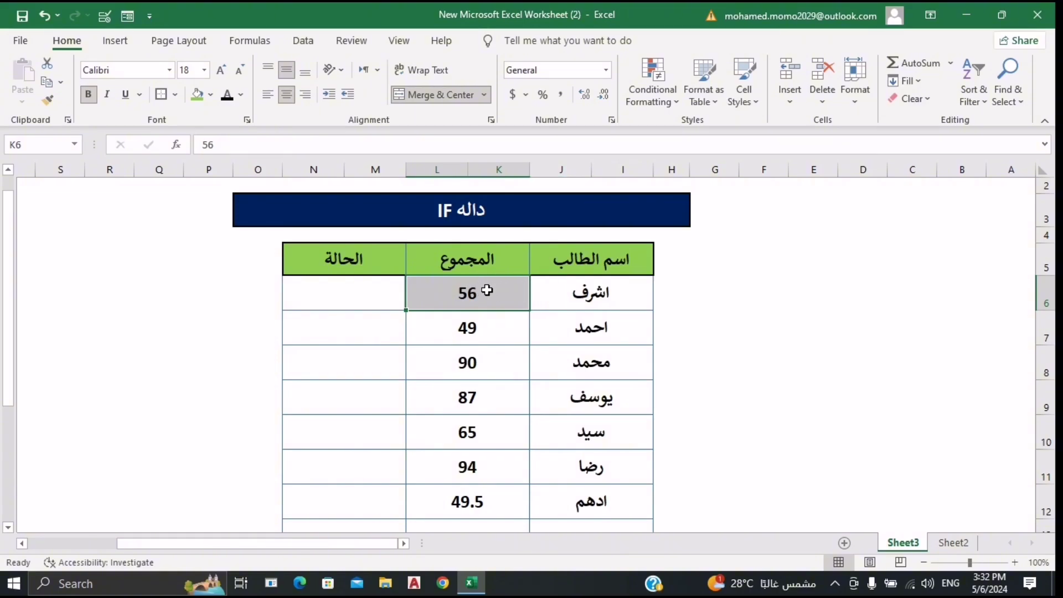
{"action": "left_click", "coordinate": [561, 297]}
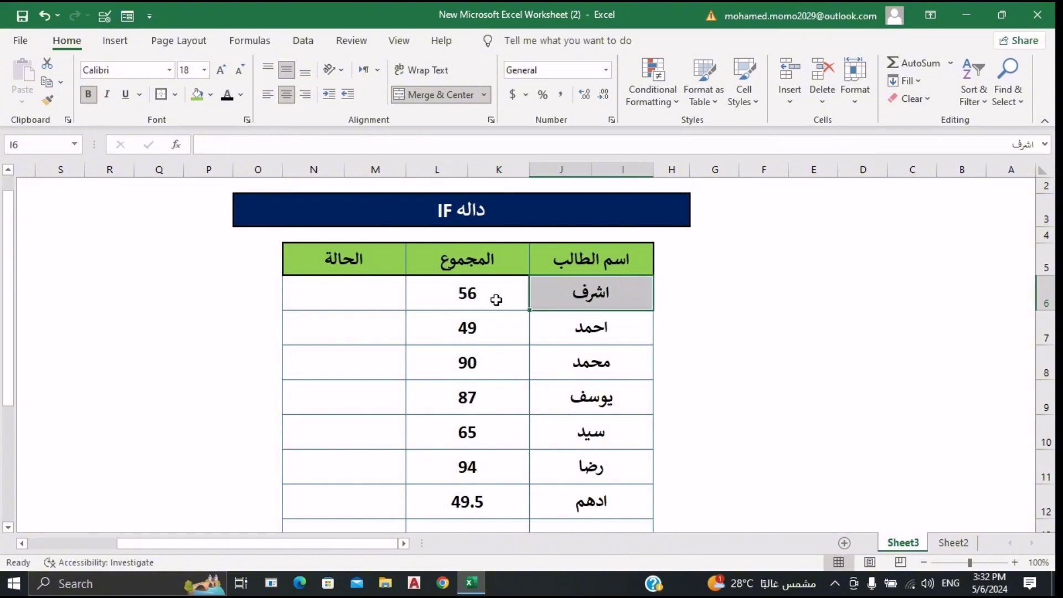
{"action": "left_click", "coordinate": [490, 297]}
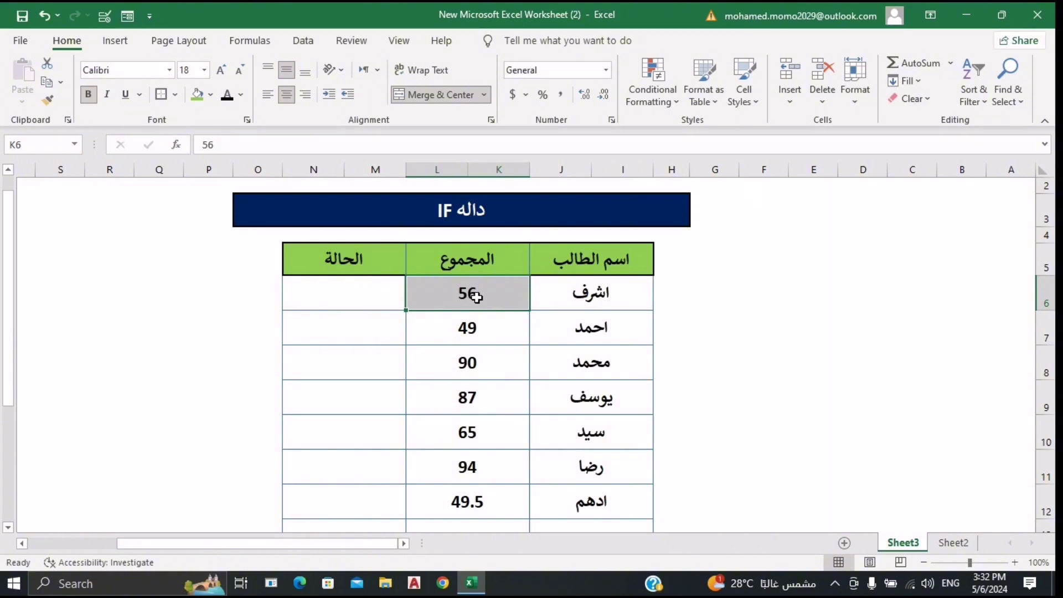
{"action": "left_click", "coordinate": [377, 296]}
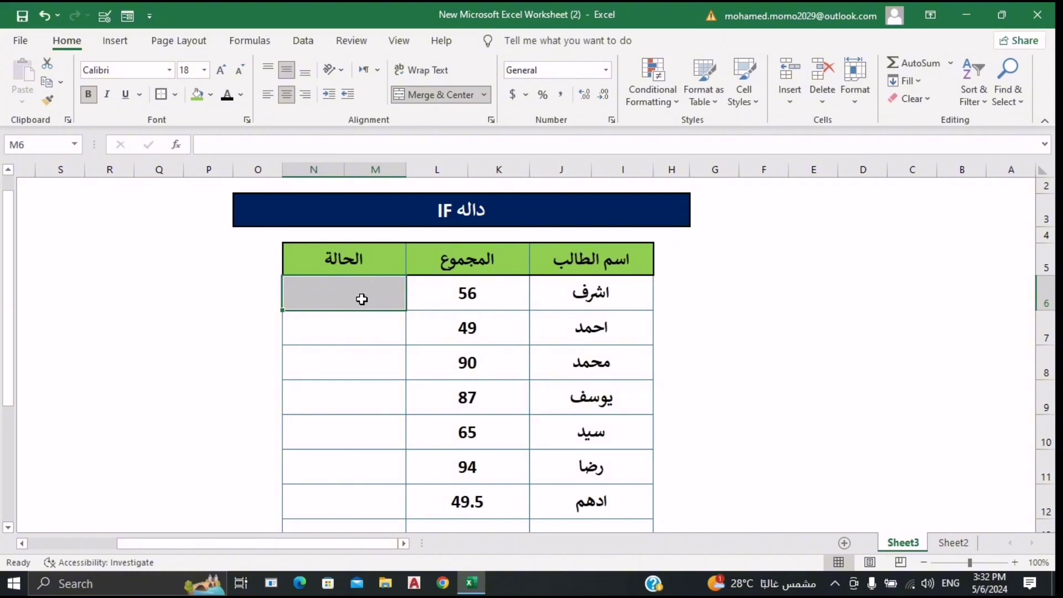
Build =IF(K6>50,"ناجح","راسب") in M6 for the first student's total of 56.
{"action": "type", "text": "=IF"}
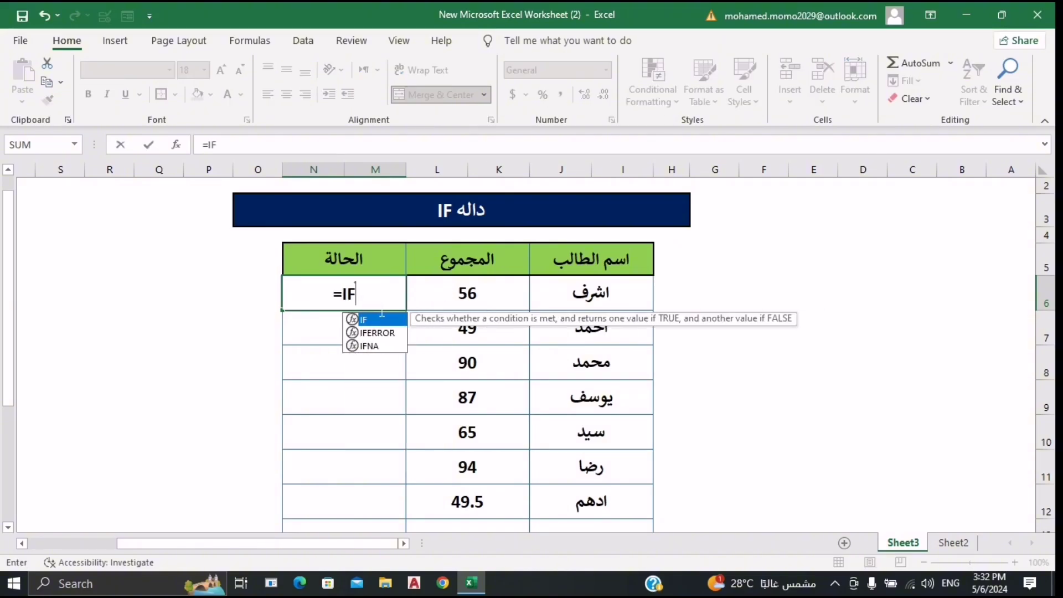
{"action": "double_click", "coordinate": [381, 321]}
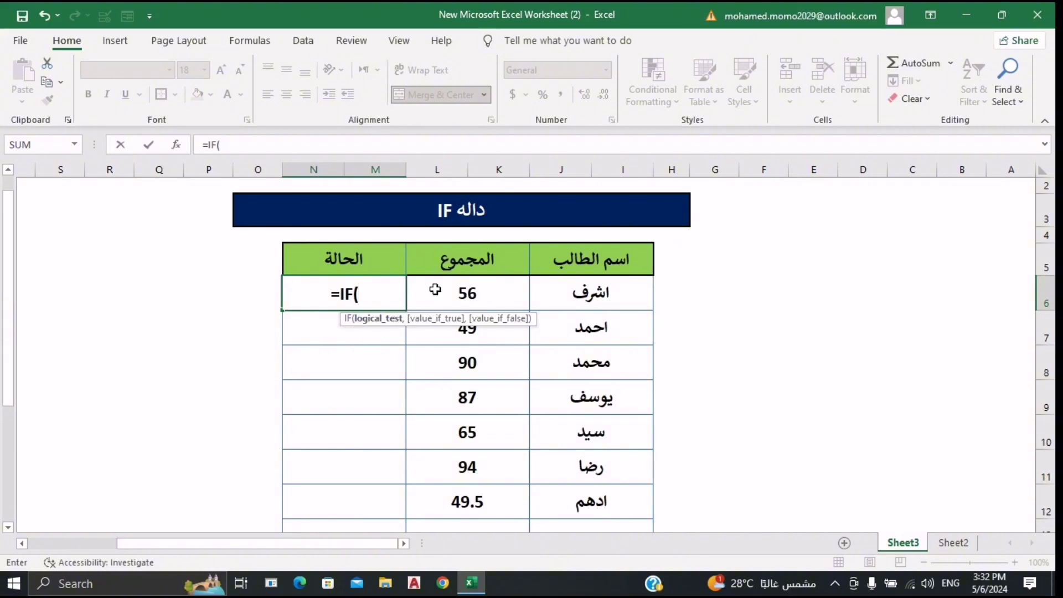
{"action": "left_click", "coordinate": [488, 291]}
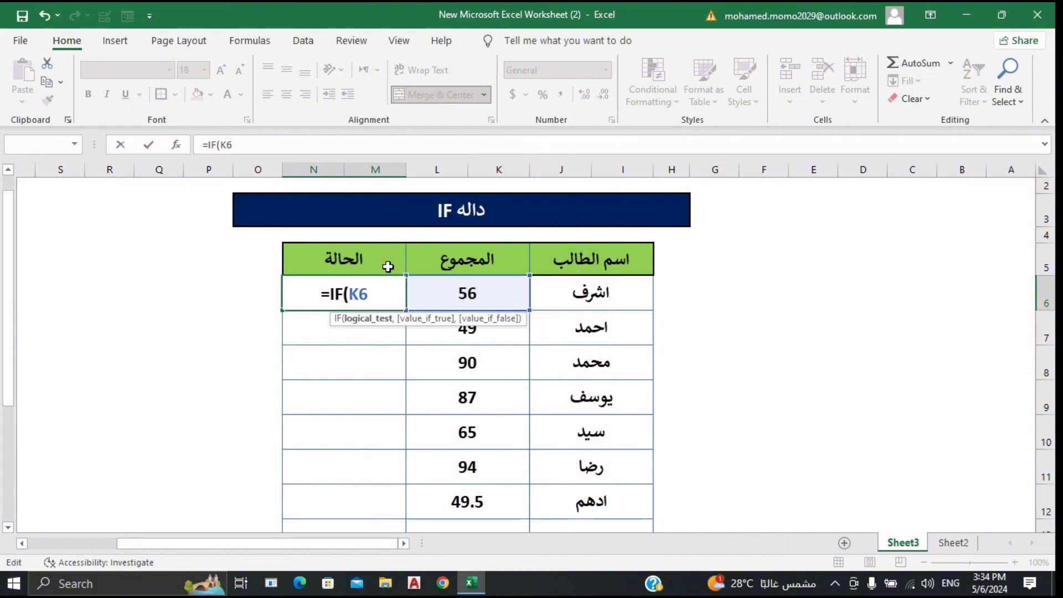
{"action": "type", "text": ">"}
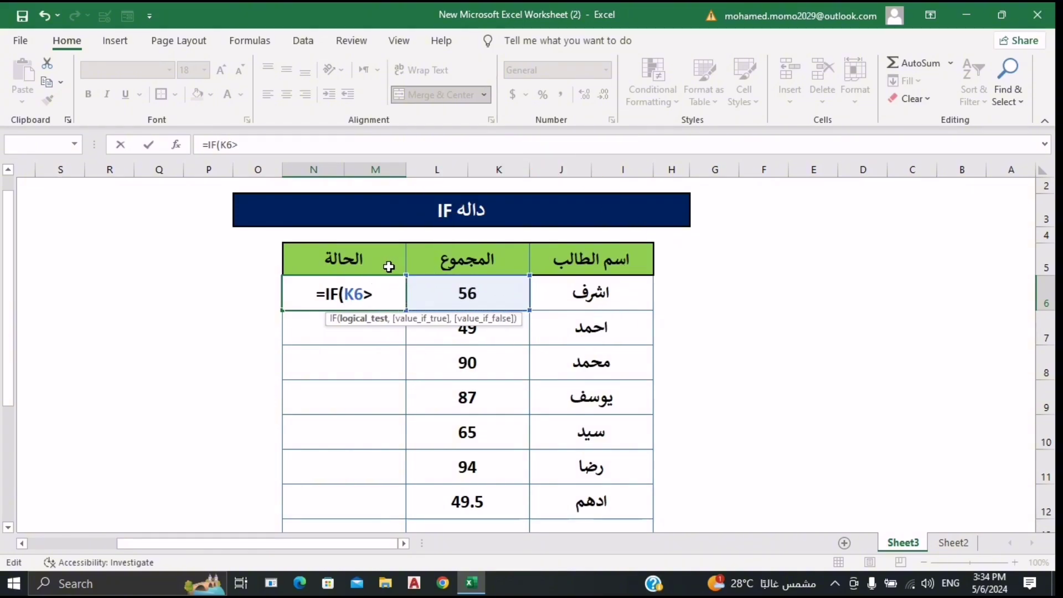
{"action": "type", "text": "50"}
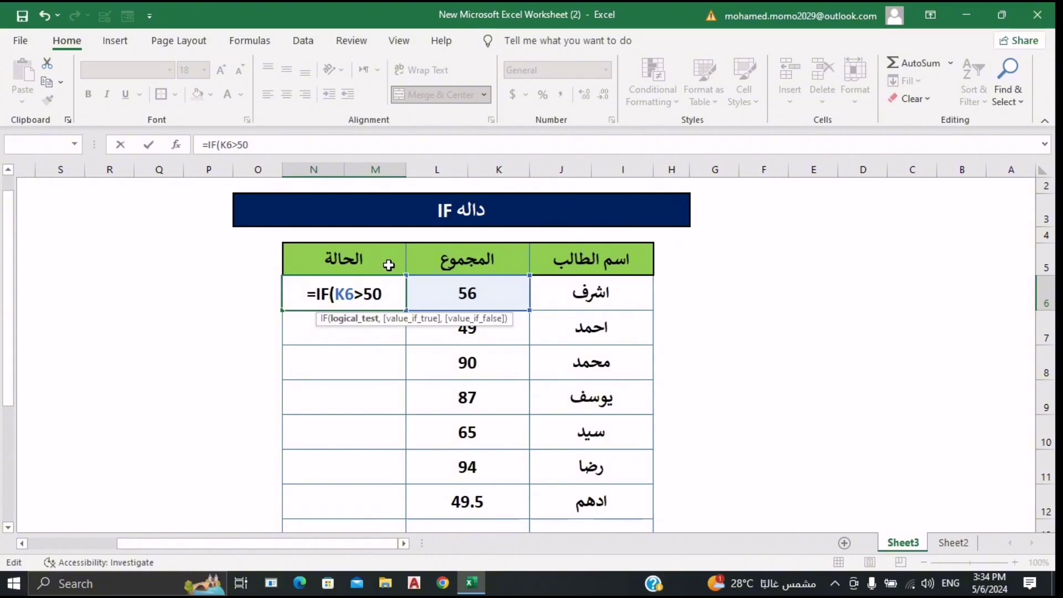
{"action": "type", "text": ","}
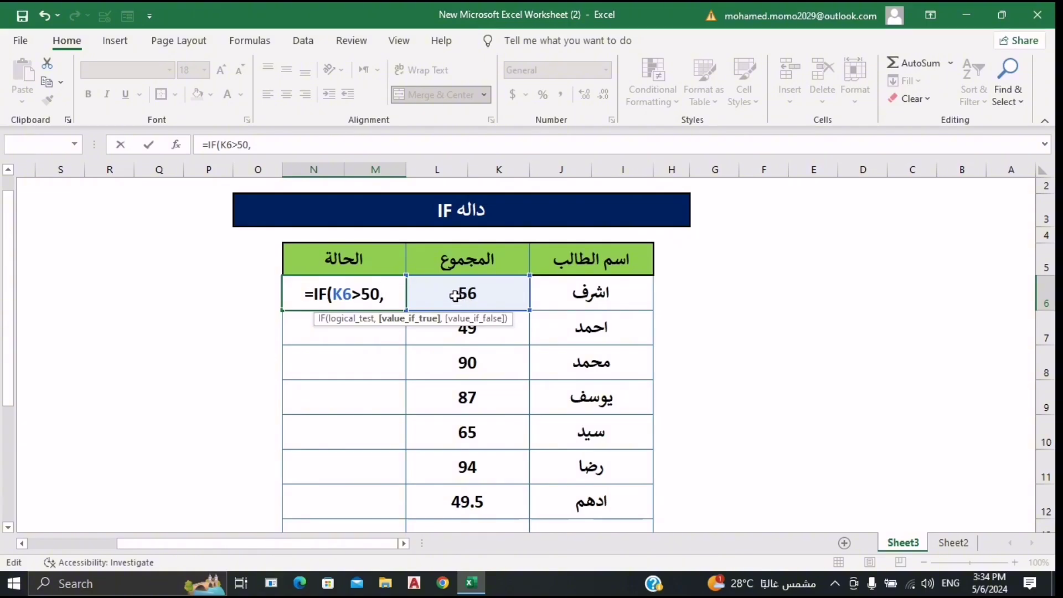
{"action": "type", "text": "\""}
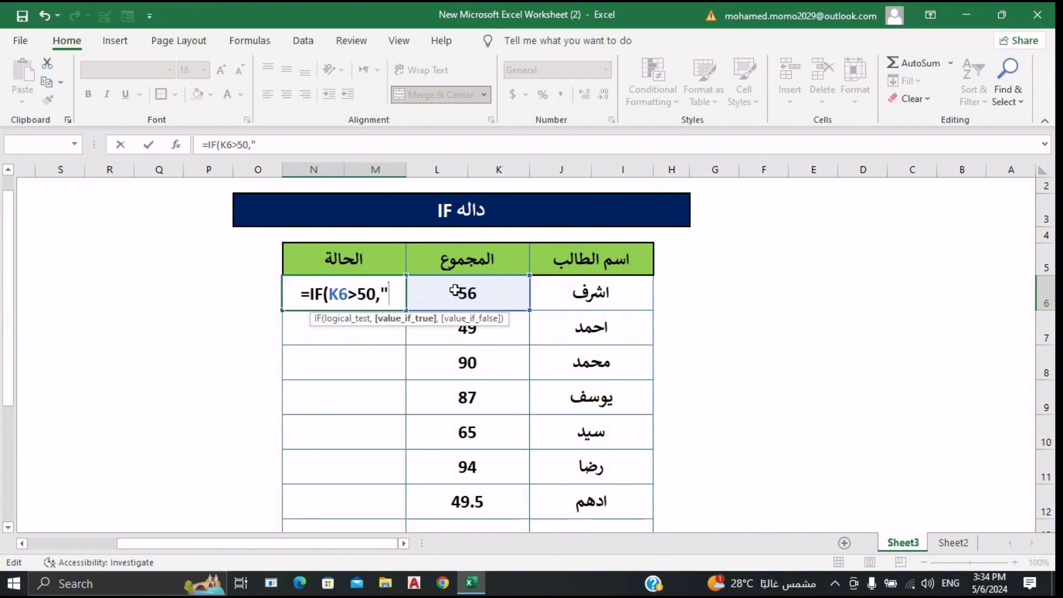
{"action": "type", "text": "ن"}
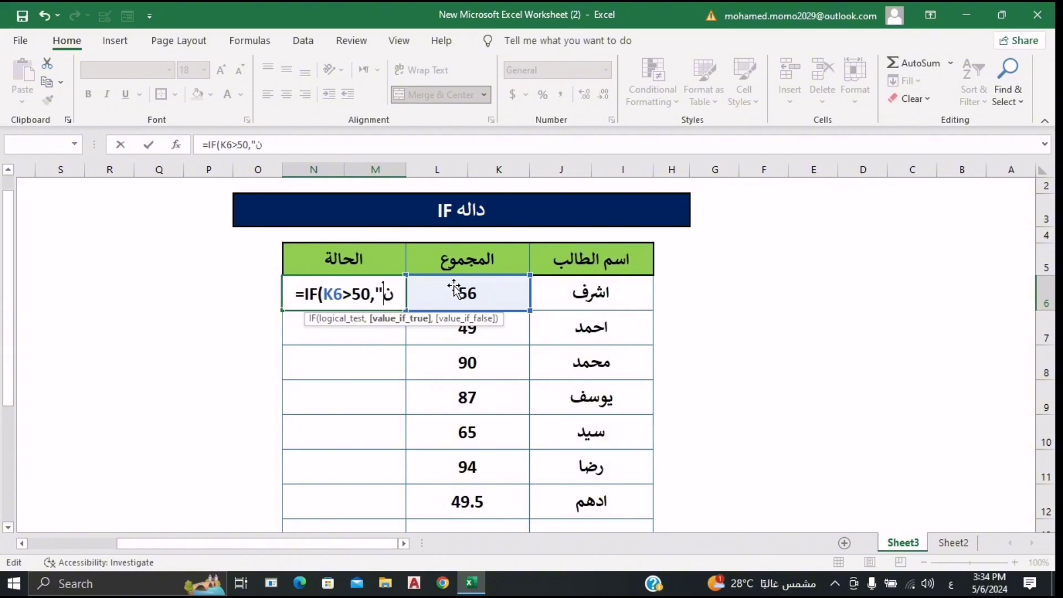
{"action": "type", "text": "اجح"}
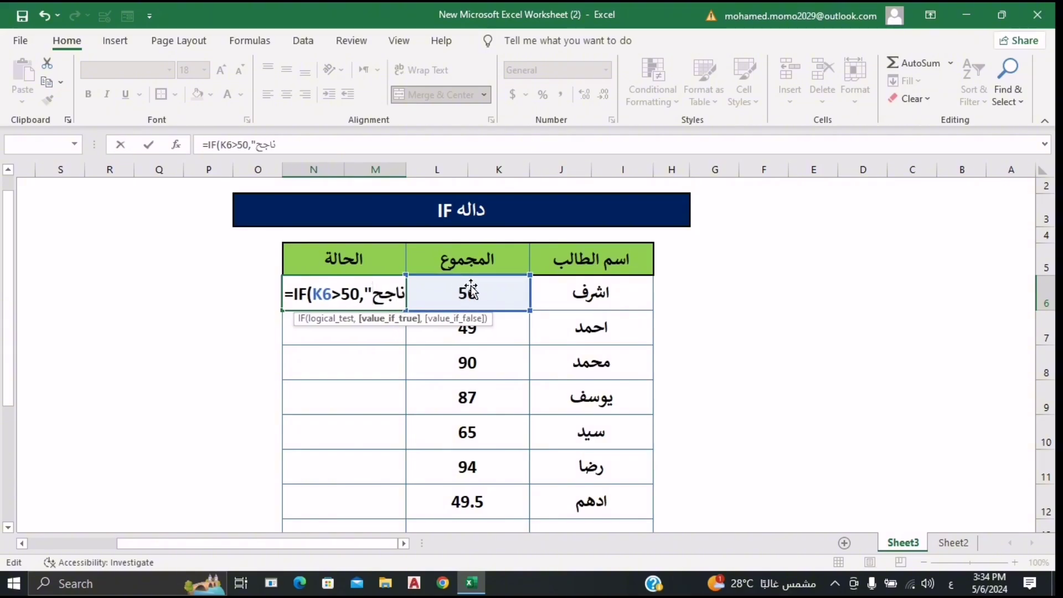
{"action": "type", "text": "\""}
{"action": "key", "text": "alt+shift"}
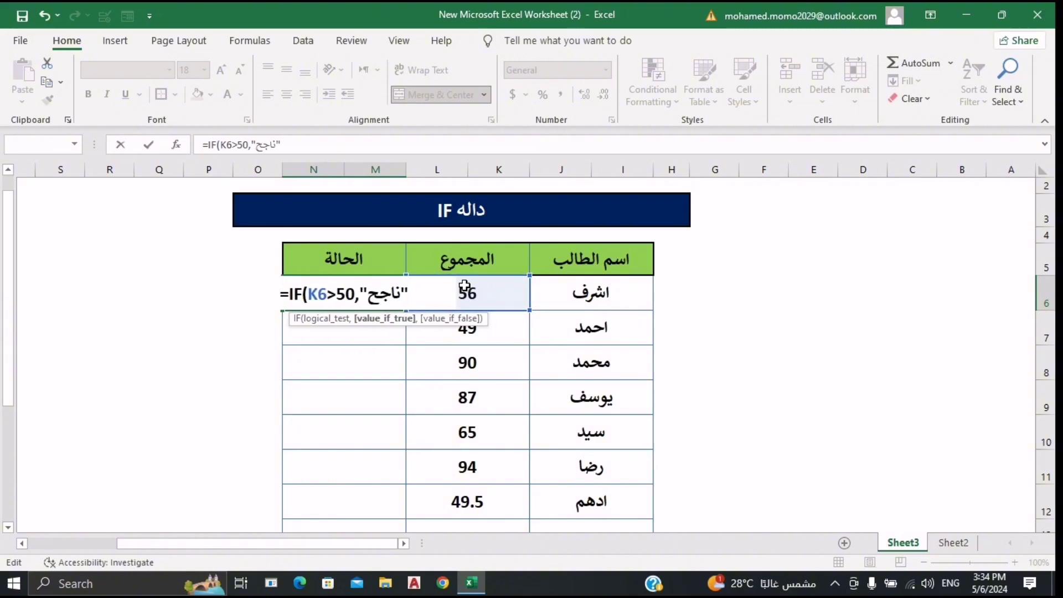
{"action": "type", "text": ","}
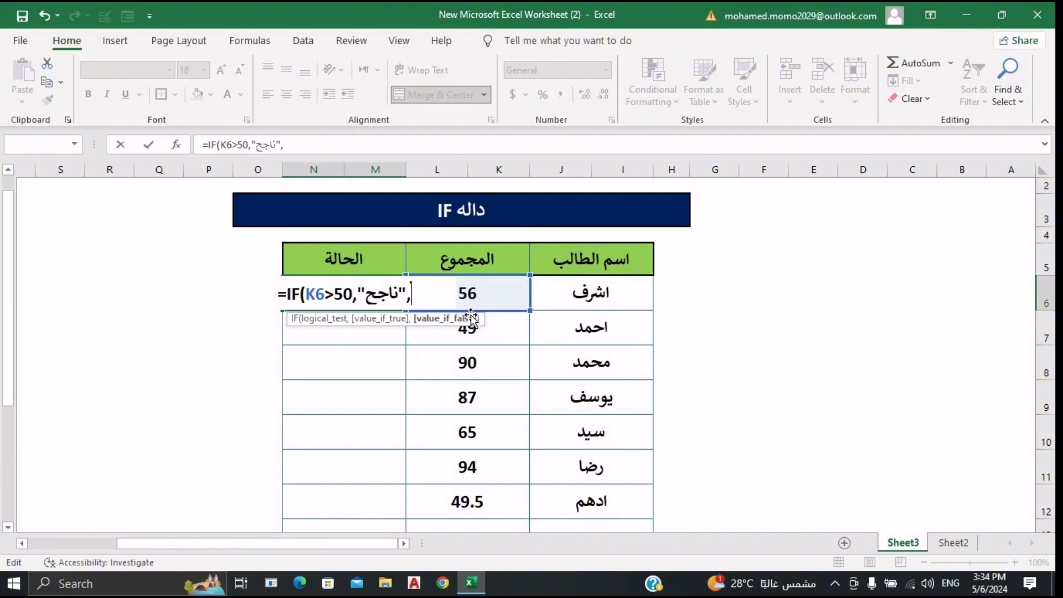
{"action": "type", "text": "\""}
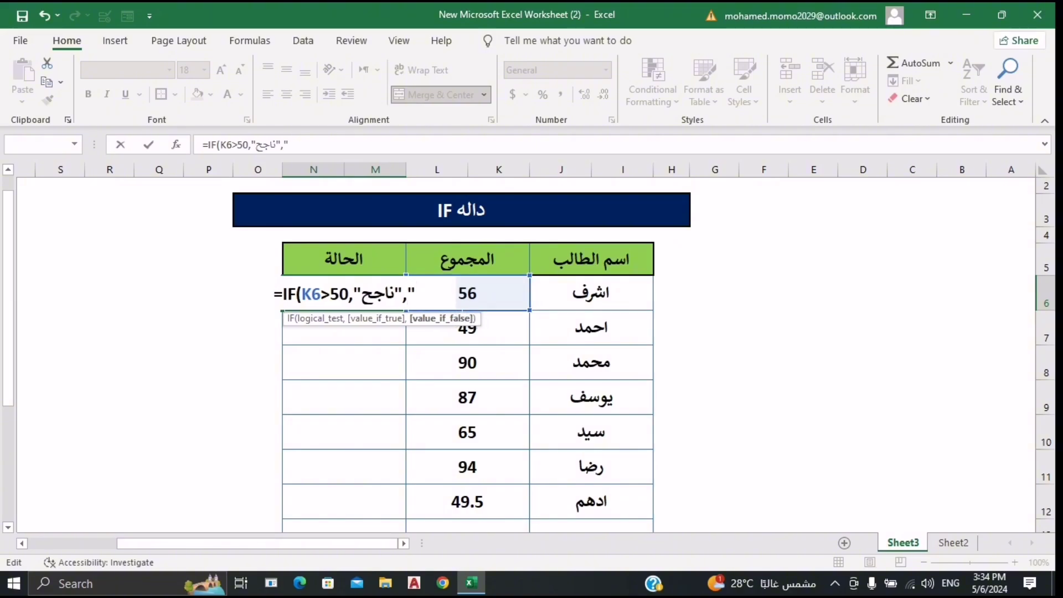
{"action": "type", "text": "را"}
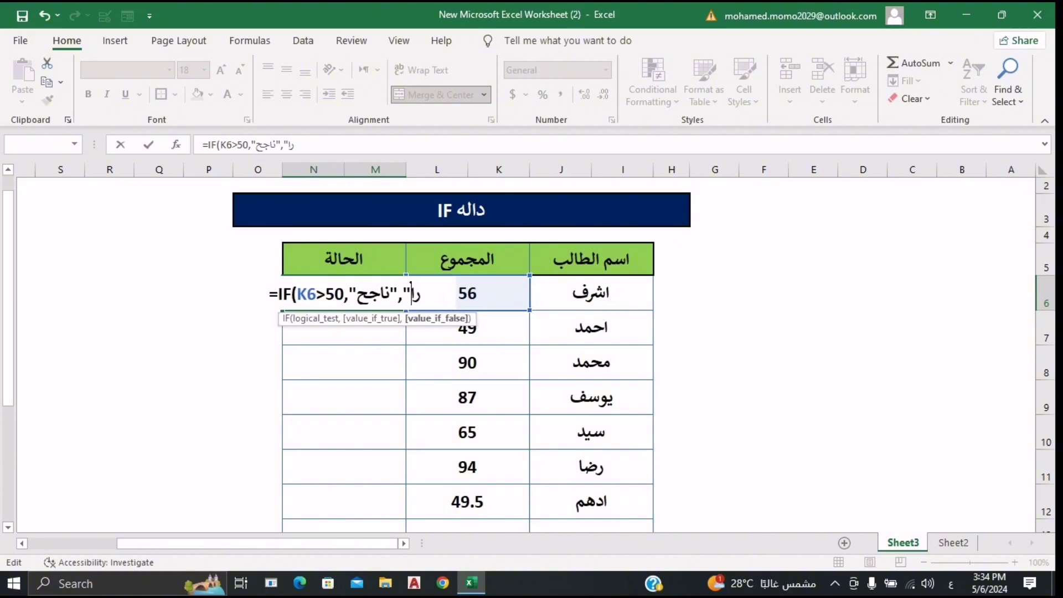
{"action": "type", "text": "سب\""}
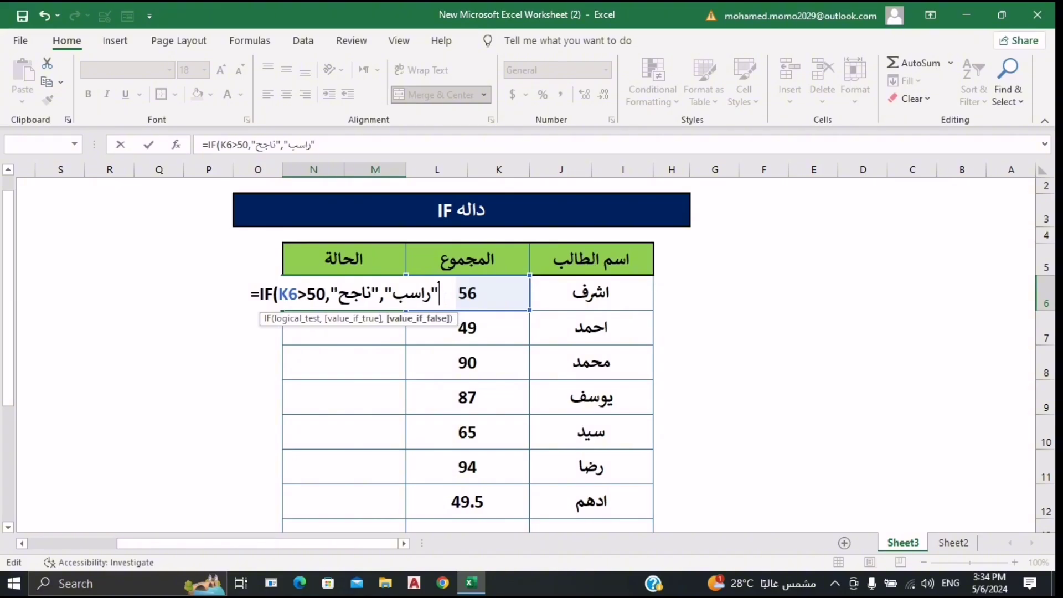
{"action": "type", "text": ")"}
Commit the IF formula and copy it down the status column for all students.
{"action": "key", "text": "Return"}
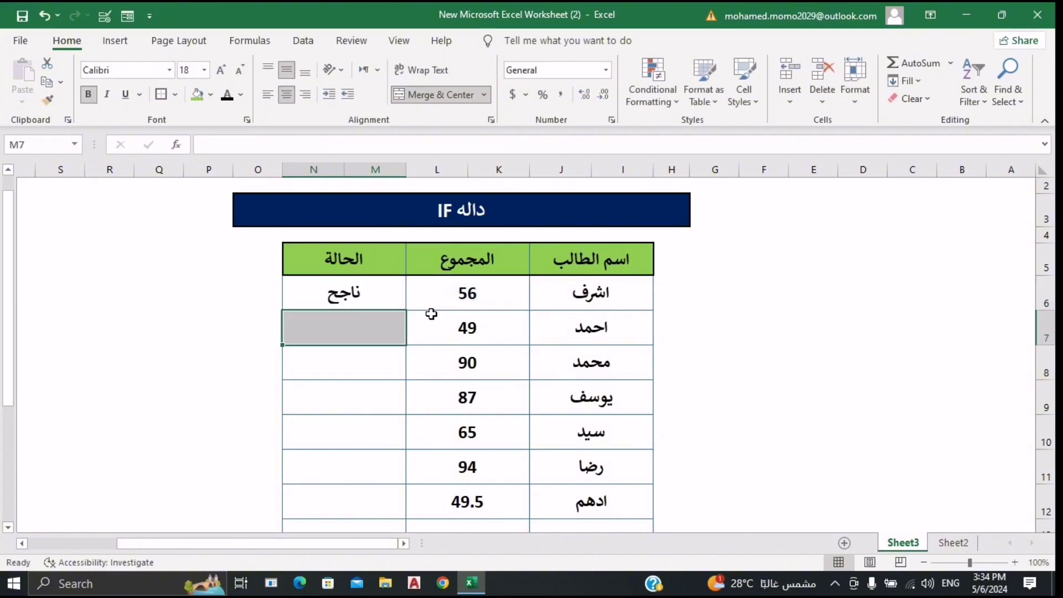
{"action": "left_click", "coordinate": [390, 308]}
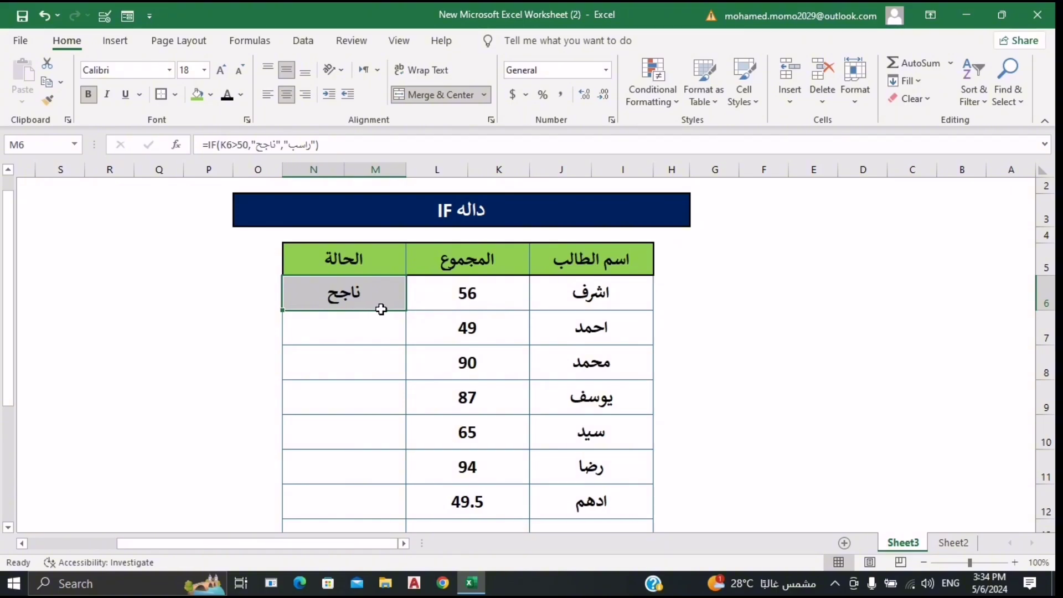
{"action": "left_click", "coordinate": [457, 298]}
{"action": "left_click", "coordinate": [474, 333]}
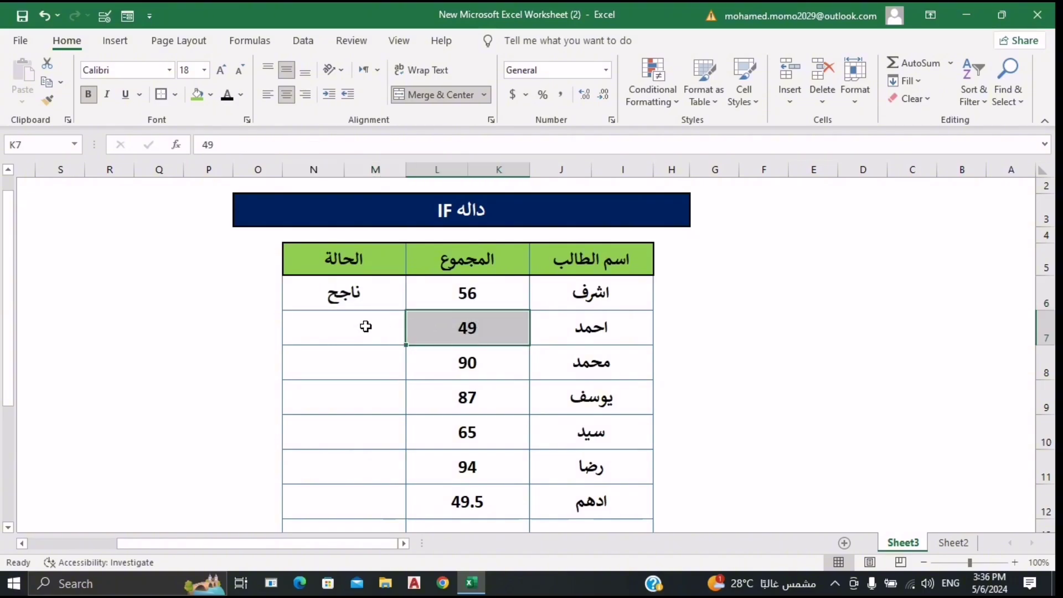
{"action": "left_click", "coordinate": [366, 327]}
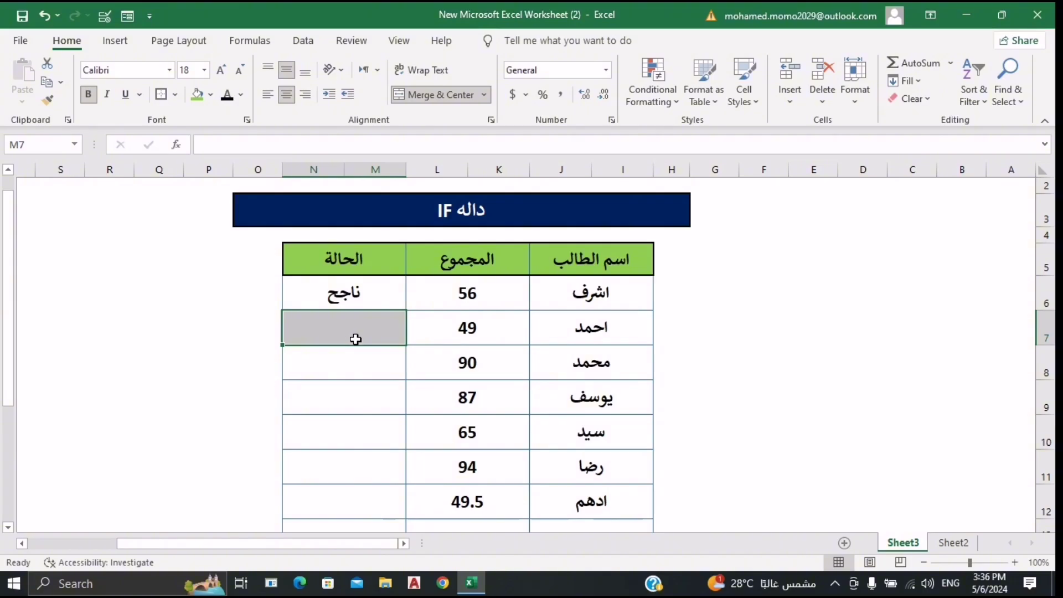
{"action": "left_click", "coordinate": [350, 304]}
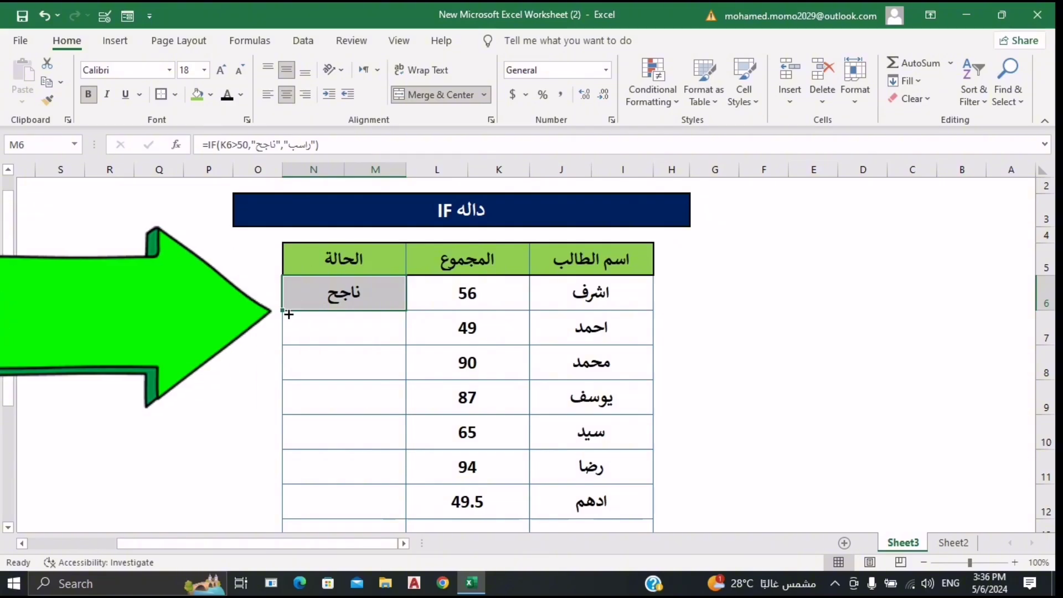
{"action": "left_click_drag", "start_coordinate": [284, 310], "coordinate": [295, 506]}
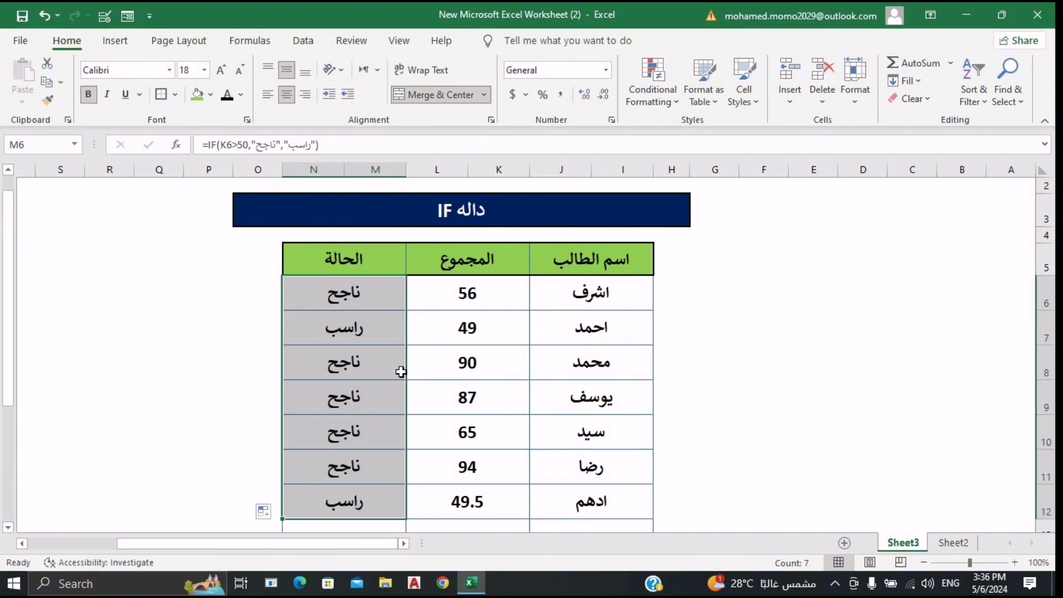
Review the IF results for totals 49, 90 and 49.5, with 49.5 marked failing.
{"action": "left_click", "coordinate": [430, 342]}
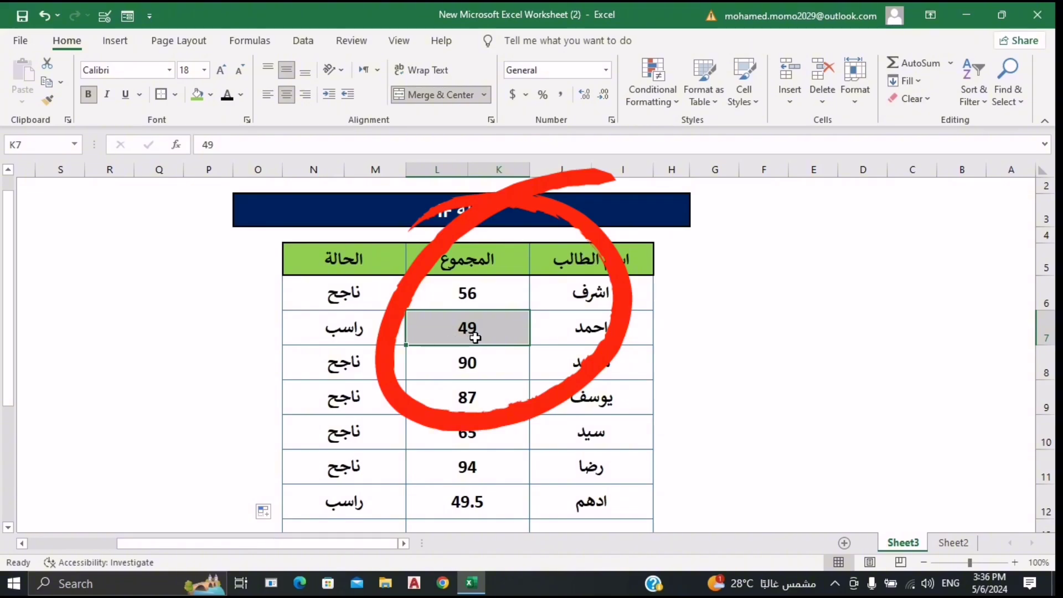
{"action": "left_click", "coordinate": [373, 332]}
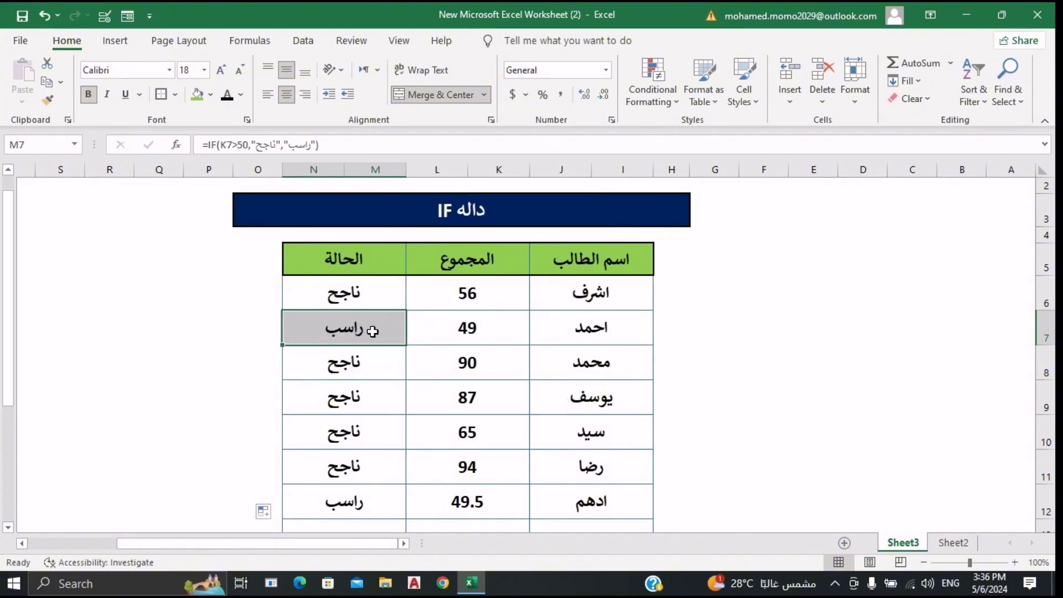
{"action": "left_click", "coordinate": [493, 372]}
{"action": "left_click", "coordinate": [355, 363]}
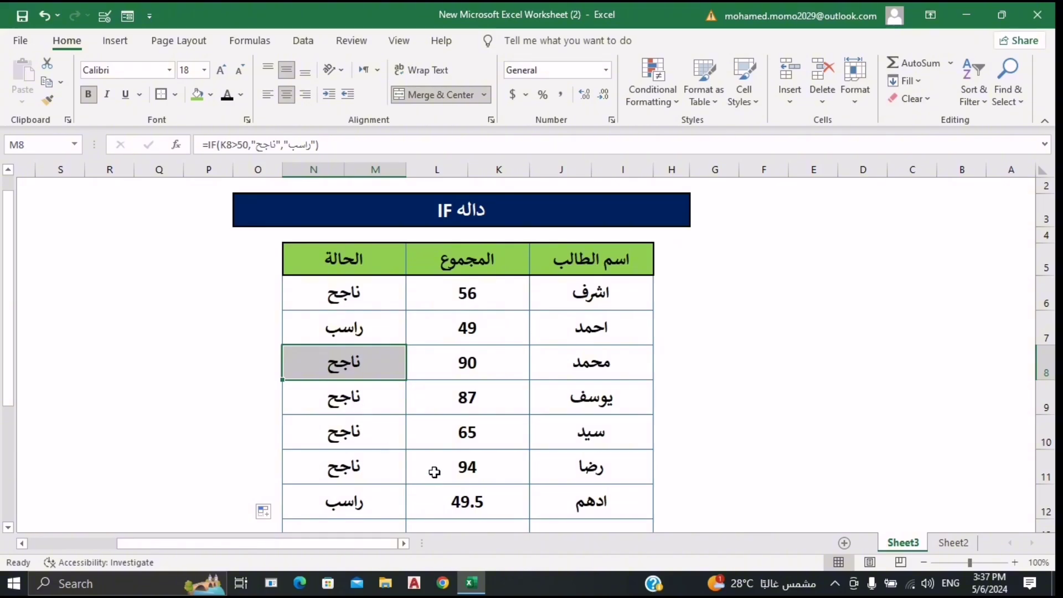
{"action": "left_click", "coordinate": [483, 518]}
{"action": "left_click", "coordinate": [341, 513]}
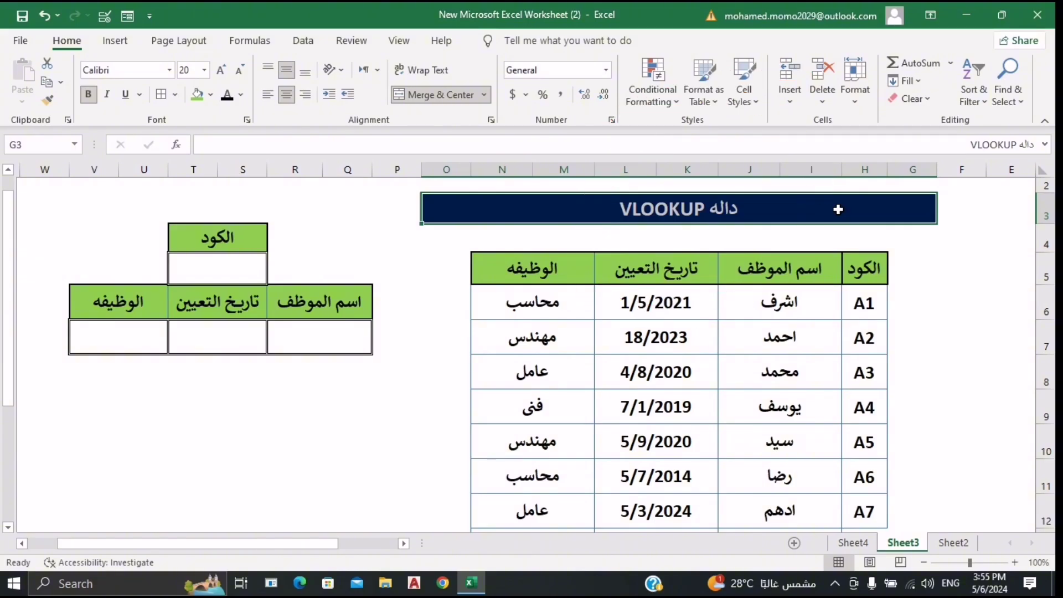
Highlight the employee table's code, name, hire date and job columns in turn.
{"action": "left_click", "coordinate": [878, 277]}
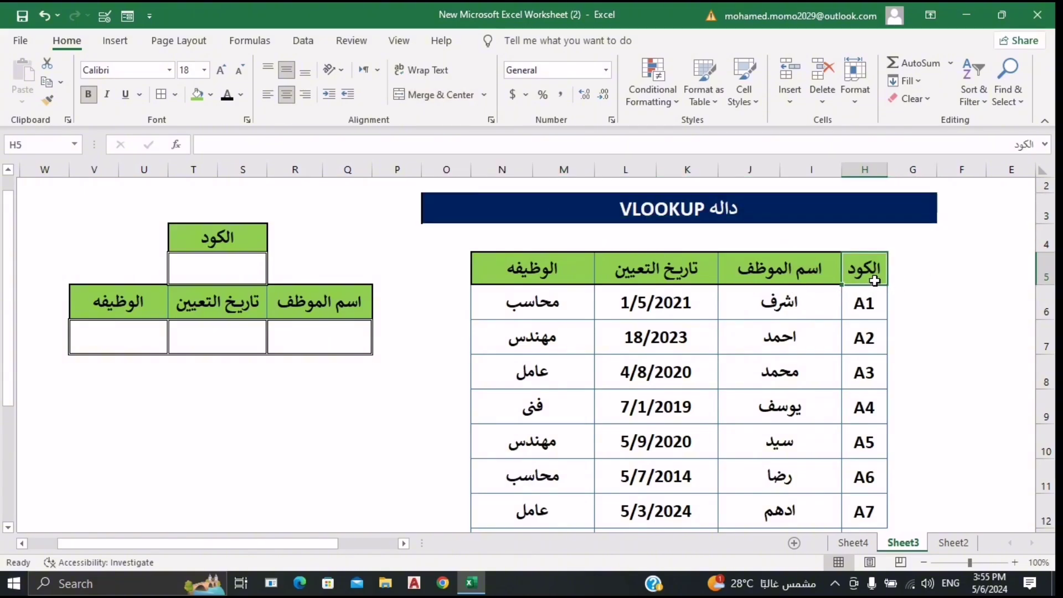
{"action": "left_click_drag", "start_coordinate": [877, 277], "coordinate": [874, 302]}
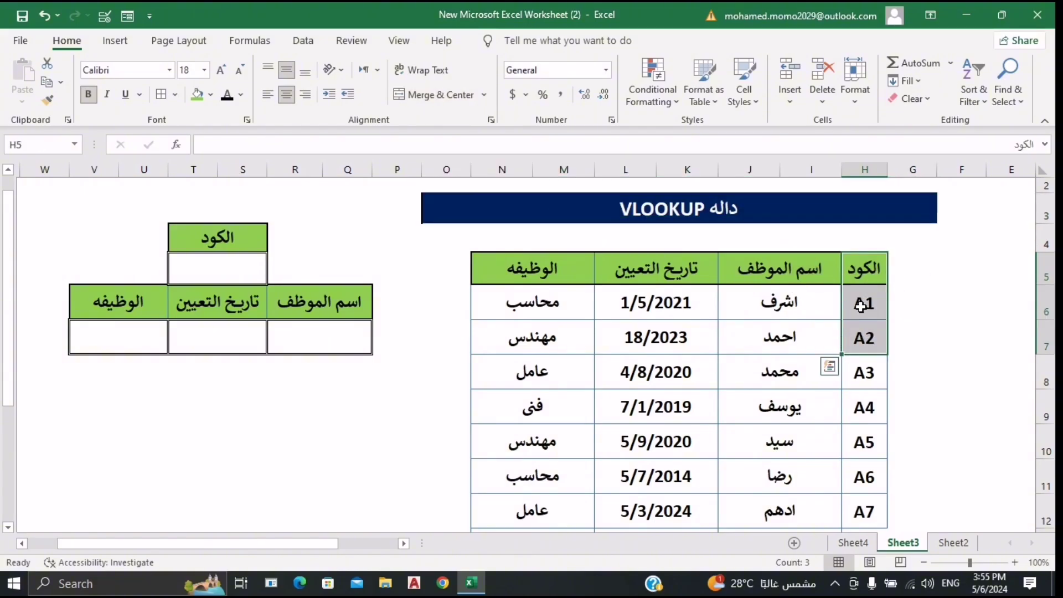
{"action": "left_click_drag", "start_coordinate": [801, 277], "coordinate": [754, 336]}
{"action": "left_click_drag", "start_coordinate": [656, 268], "coordinate": [656, 303]}
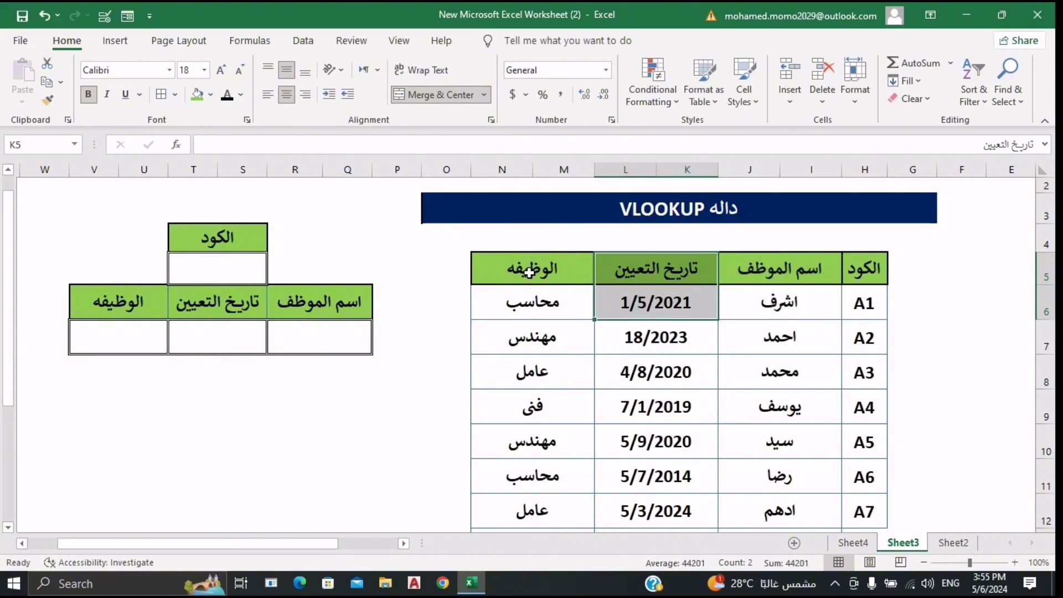
{"action": "left_click_drag", "start_coordinate": [532, 269], "coordinate": [532, 337]}
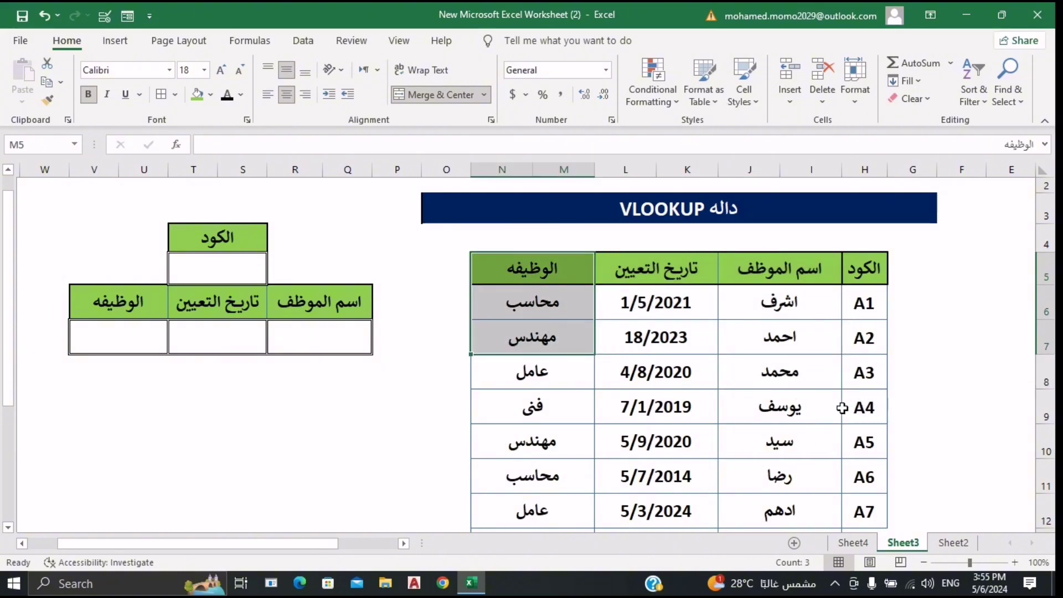
{"action": "left_click_drag", "start_coordinate": [870, 350], "coordinate": [869, 511]}
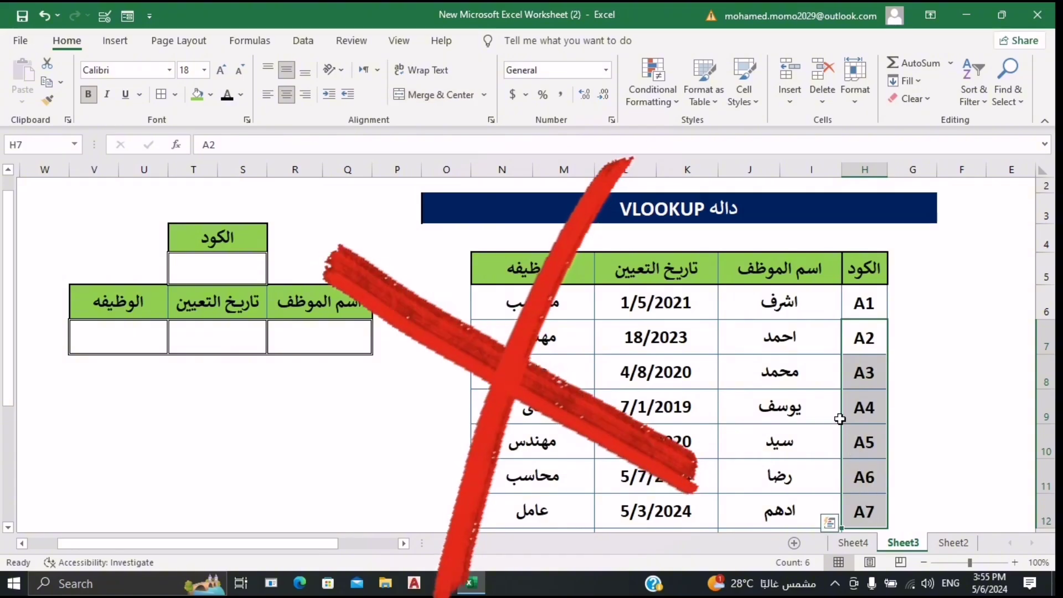
{"action": "scroll", "coordinate": [841, 376], "scroll_direction": "up", "scroll_amount": 1}
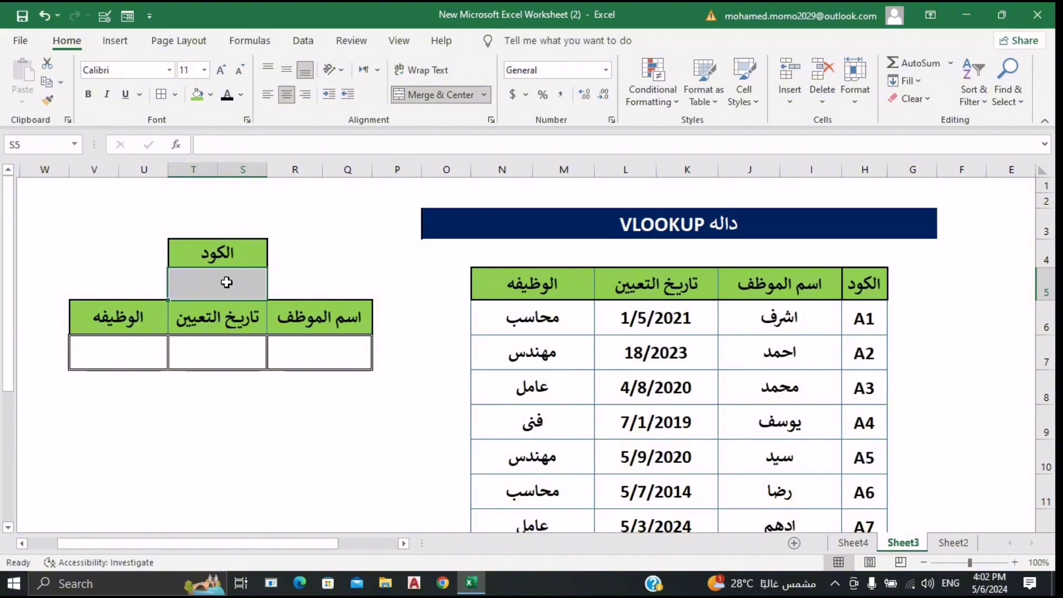
Point out the employee table and the name, hire-date and job result cells, ending on the name cell.
{"action": "left_click", "coordinate": [333, 346]}
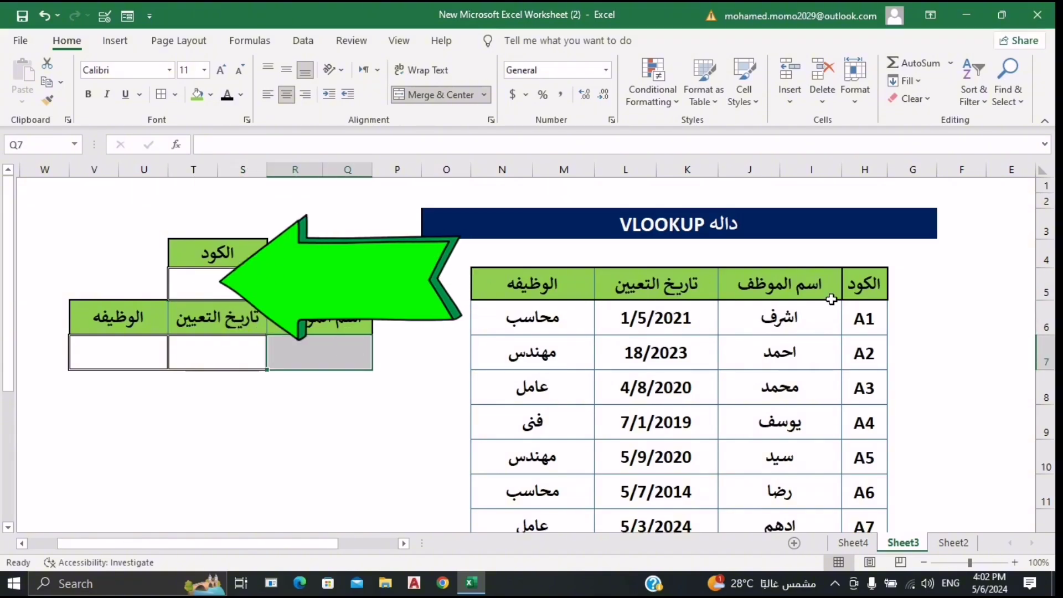
{"action": "left_click_drag", "start_coordinate": [853, 285], "coordinate": [605, 498]}
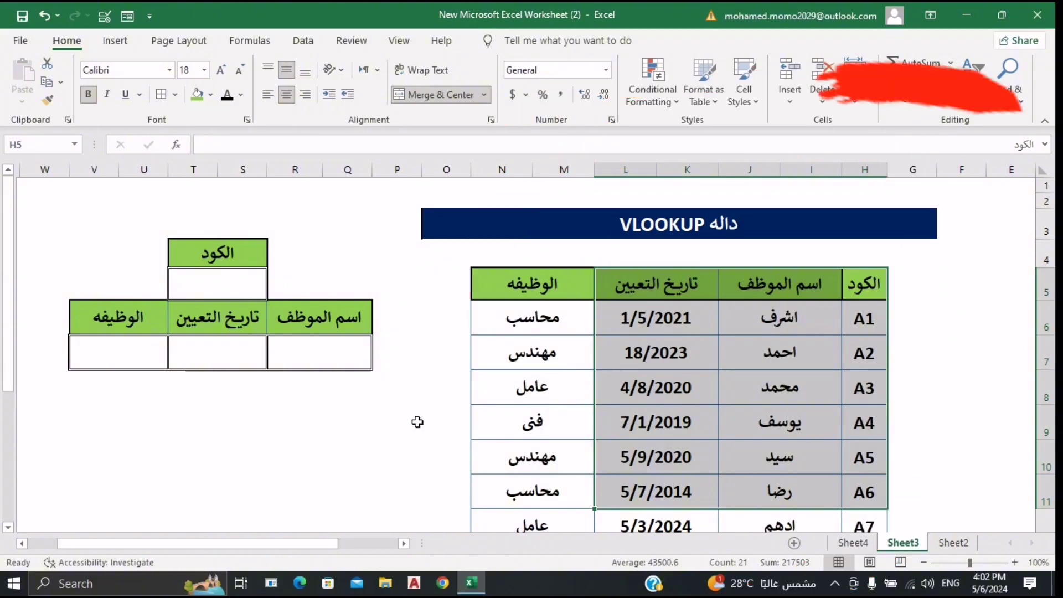
{"action": "left_click", "coordinate": [332, 350]}
{"action": "left_click", "coordinate": [232, 350]}
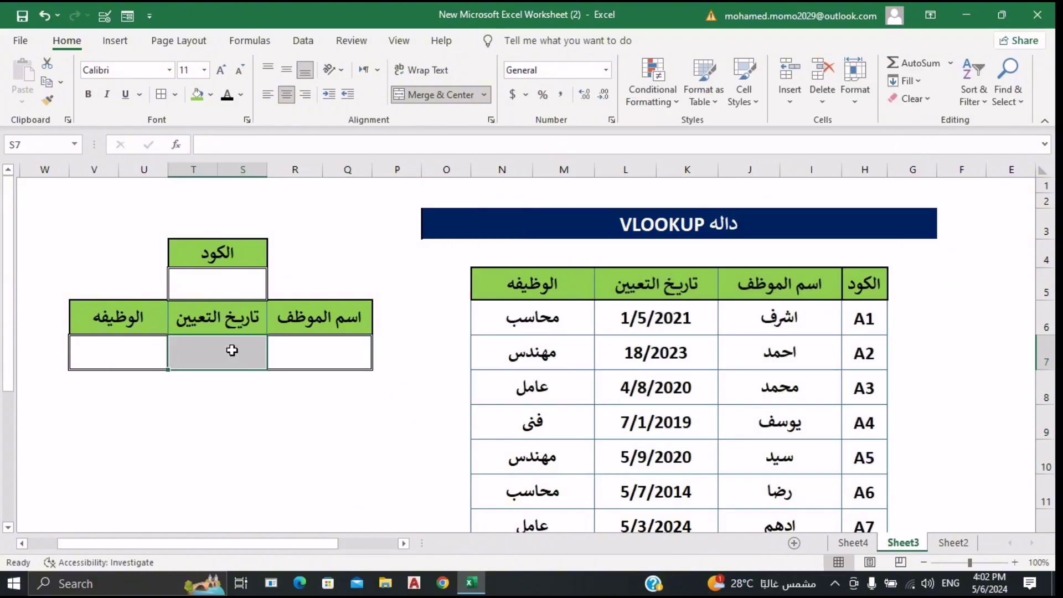
{"action": "left_click", "coordinate": [90, 357]}
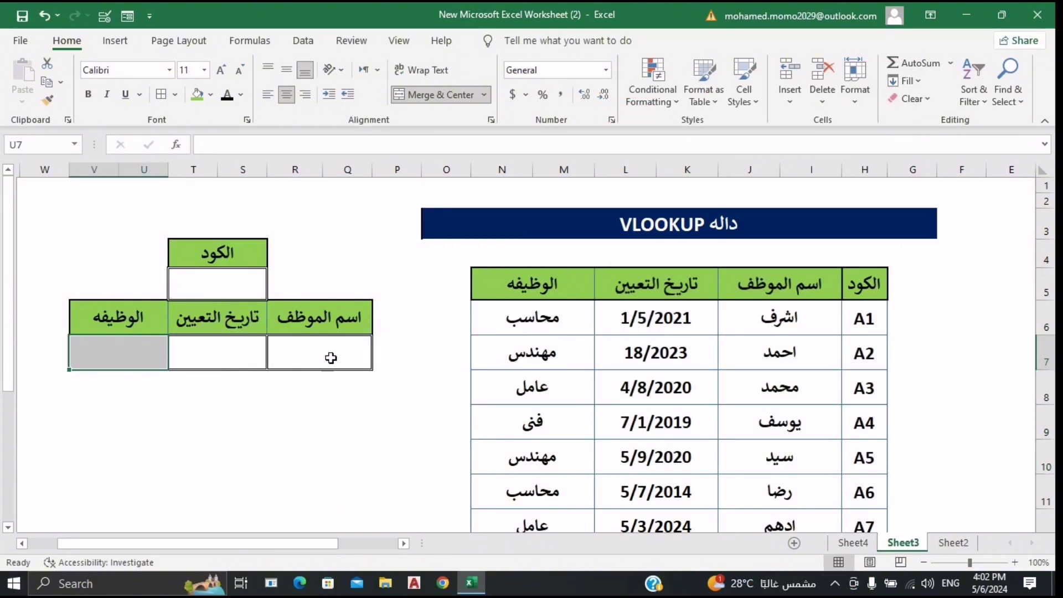
{"action": "left_click", "coordinate": [313, 352]}
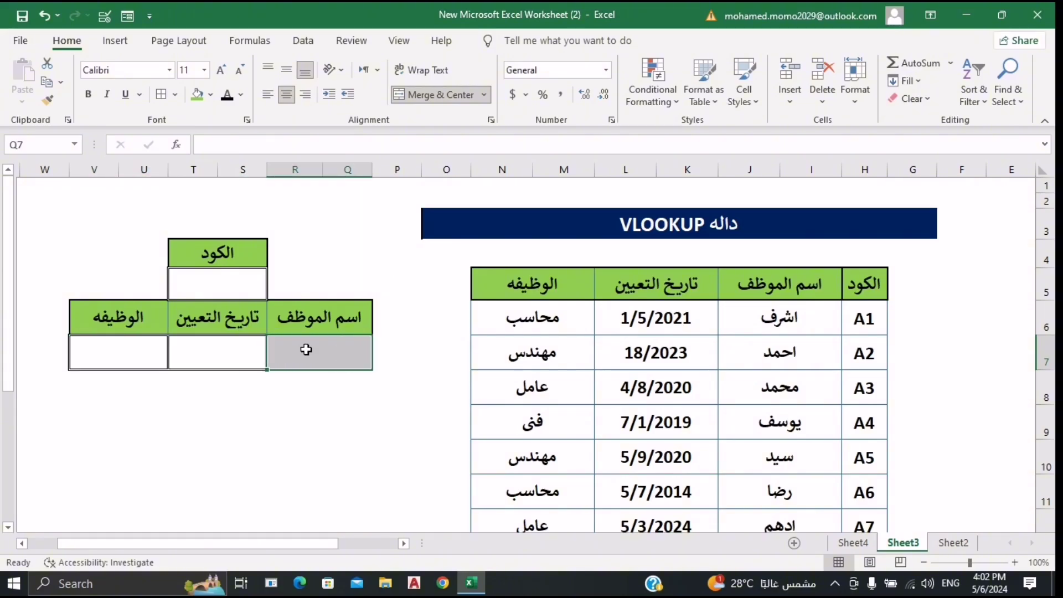
Enter =VLOOKUP(S5,H5:N12,2,0) in Q7, which shows #N/A while the code is blank.
{"action": "type", "text": "="}
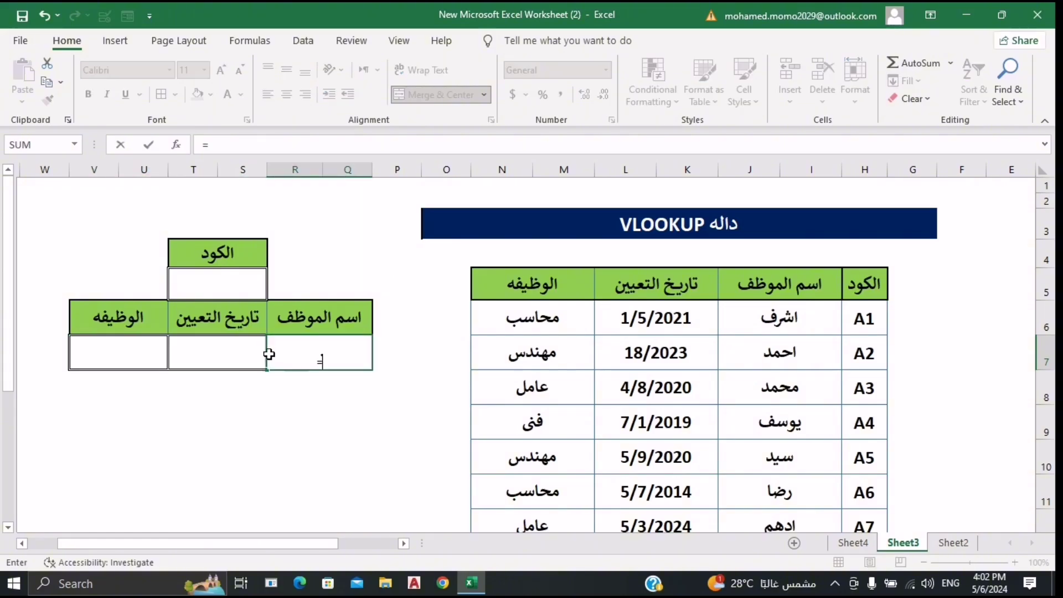
{"action": "type", "text": "VL"}
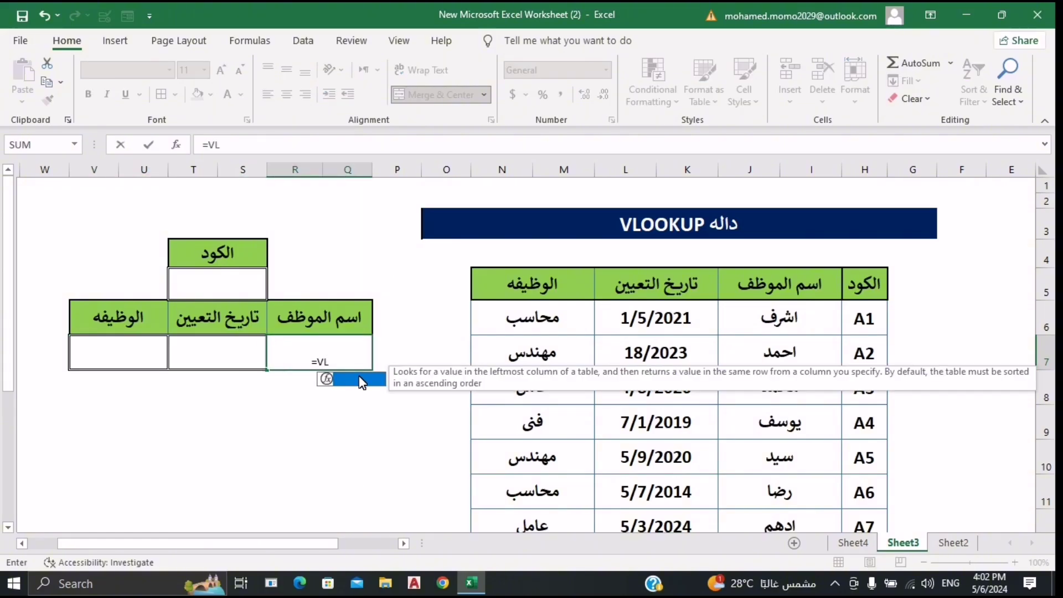
{"action": "double_click", "coordinate": [361, 380]}
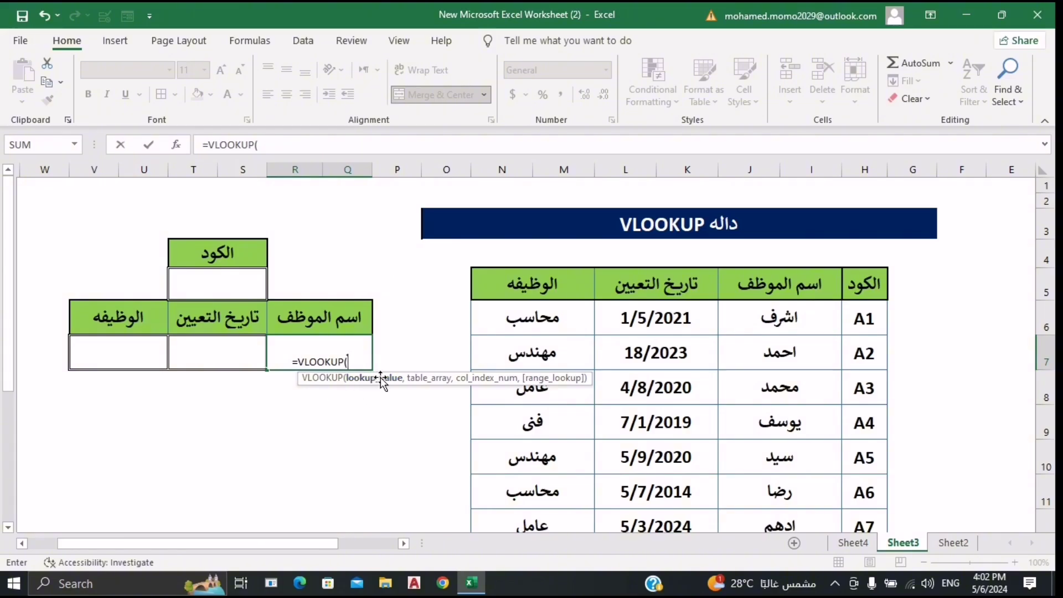
{"action": "left_click", "coordinate": [222, 284]}
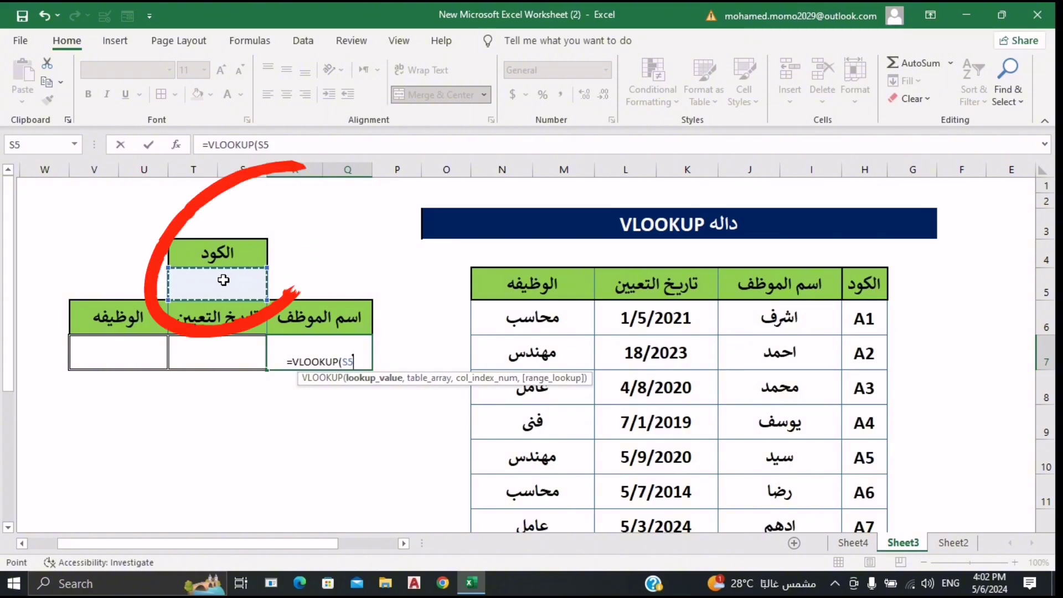
{"action": "type", "text": ","}
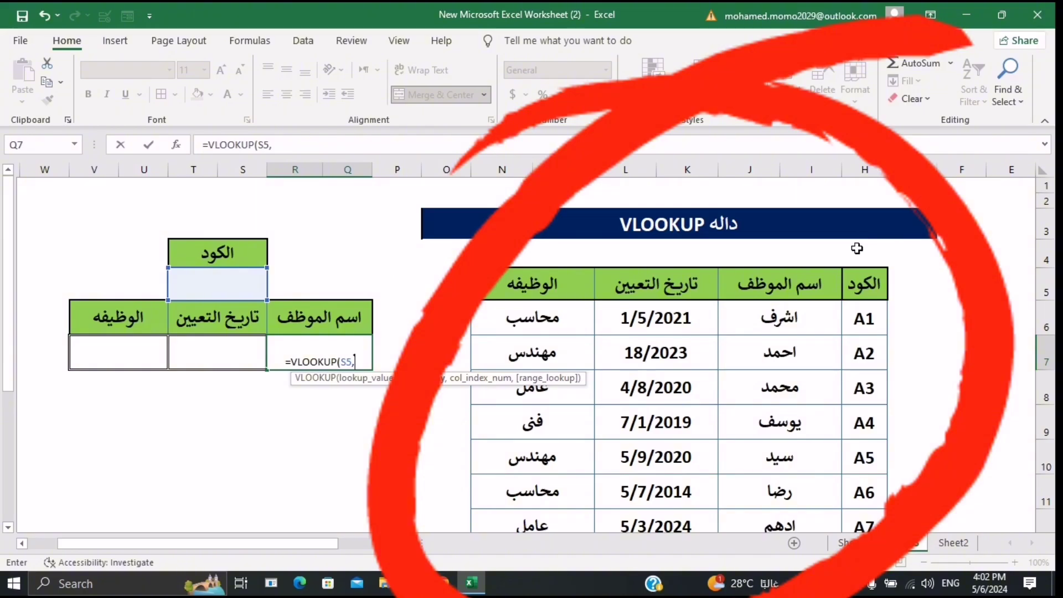
{"action": "left_click_drag", "start_coordinate": [864, 285], "coordinate": [560, 446]}
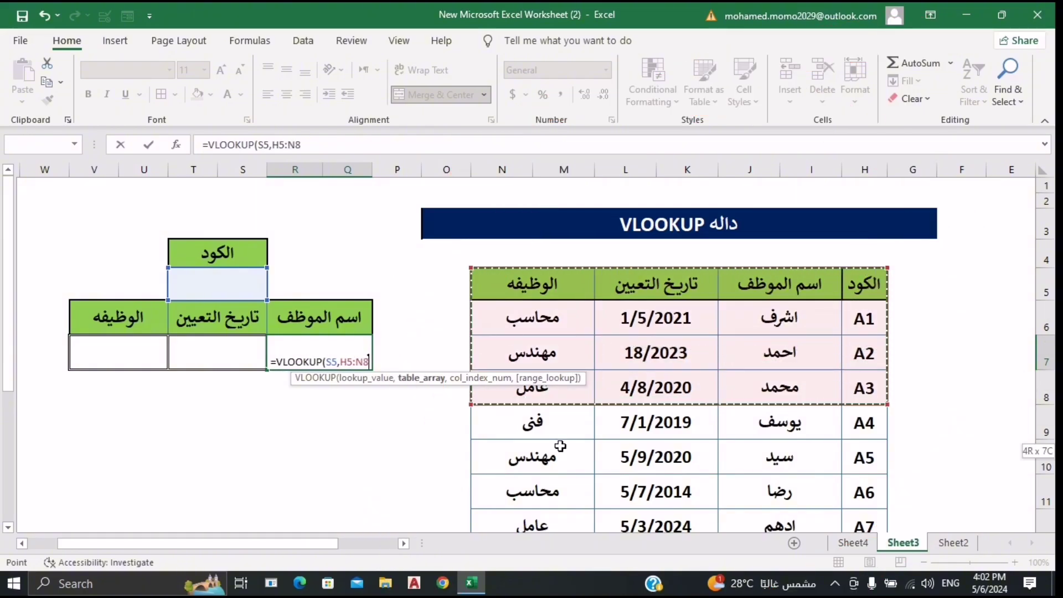
{"action": "left_click_drag", "start_coordinate": [560, 446], "coordinate": [542, 453]}
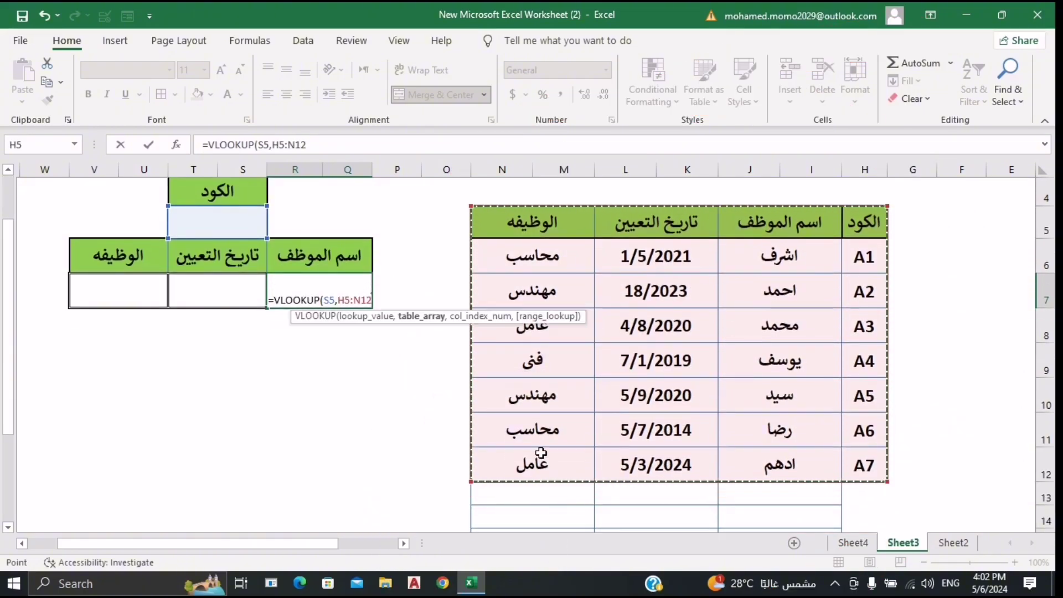
{"action": "scroll", "coordinate": [454, 421], "scroll_direction": "up", "scroll_amount": 1}
{"action": "type", "text": ","}
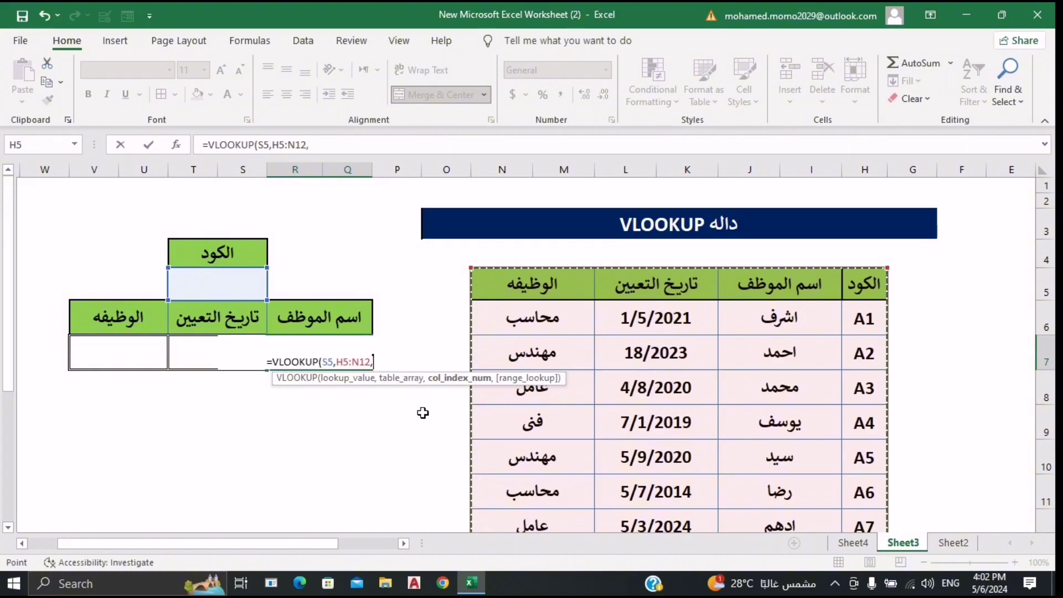
{"action": "left_click_drag", "start_coordinate": [6, 317], "coordinate": [6, 318]}
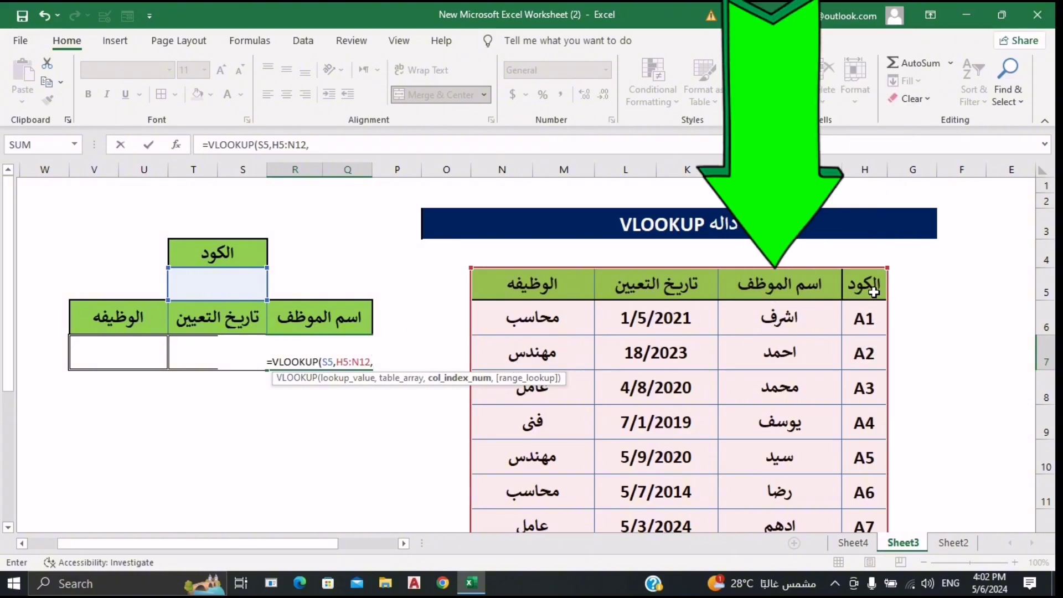
{"action": "type", "text": "2"}
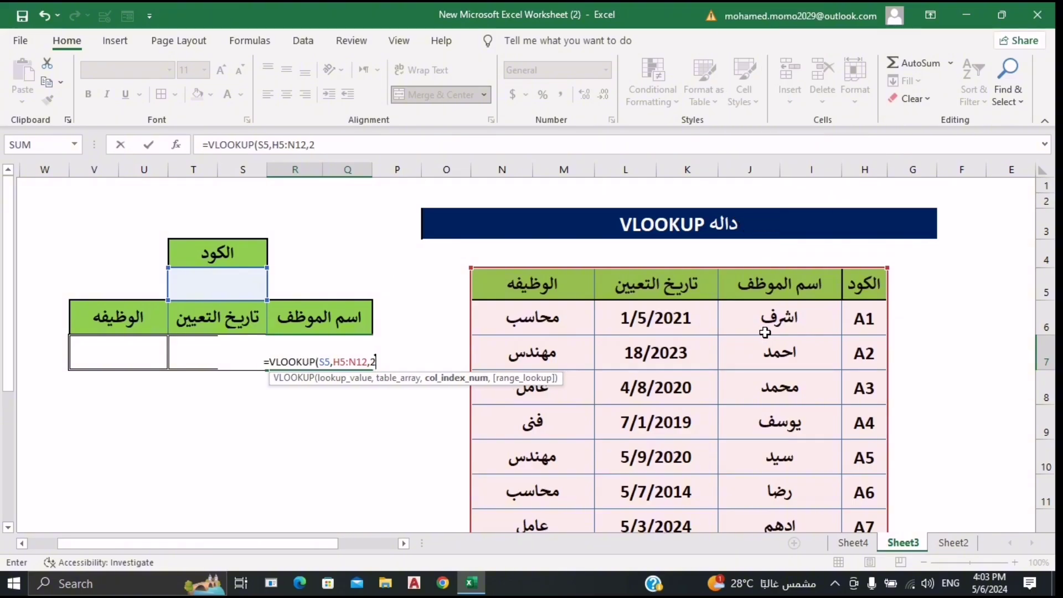
{"action": "type", "text": ","}
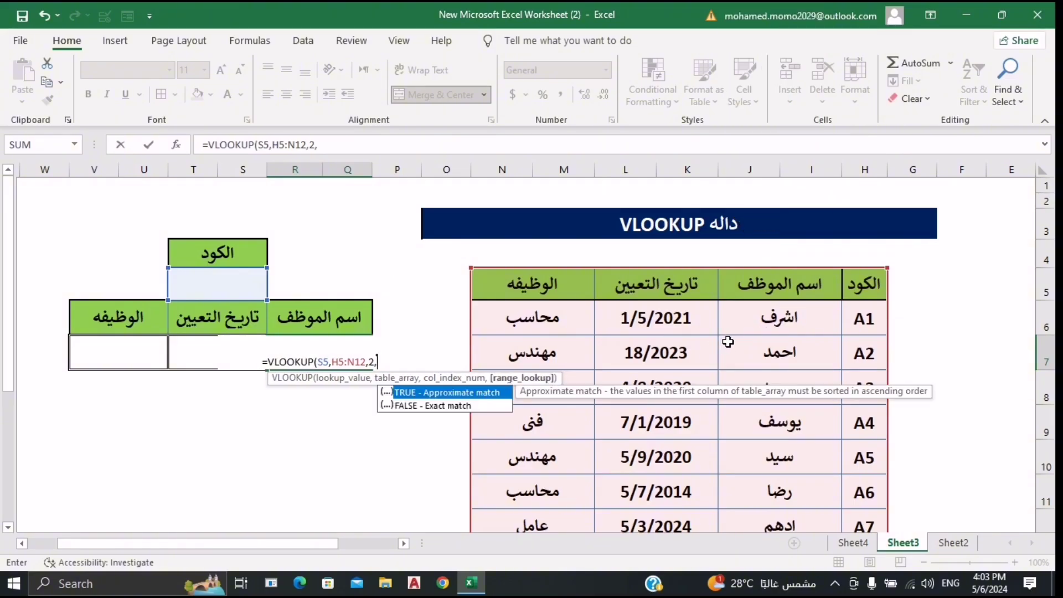
{"action": "type", "text": "0"}
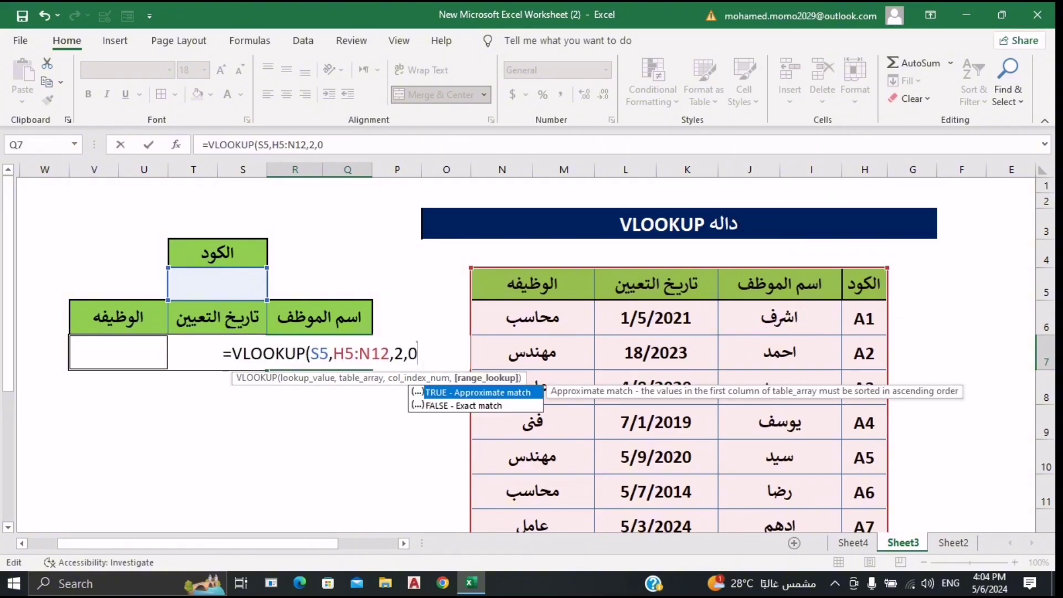
{"action": "key", "text": "Return"}
{"action": "left_click", "coordinate": [323, 348]}
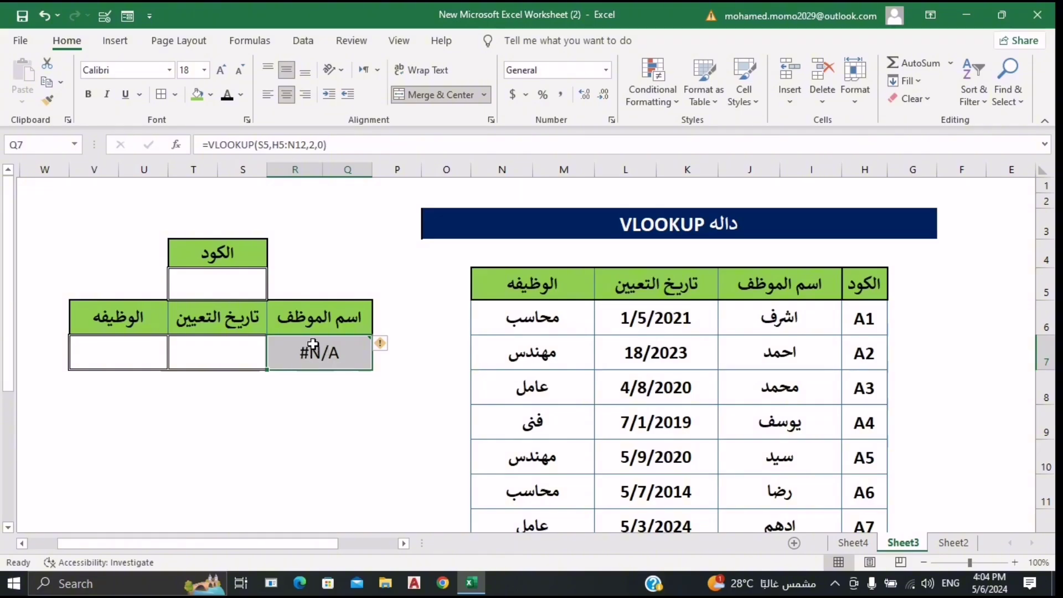
Enter code A1 in S5 and compare the name lookup with the table.
{"action": "left_click", "coordinate": [256, 277]}
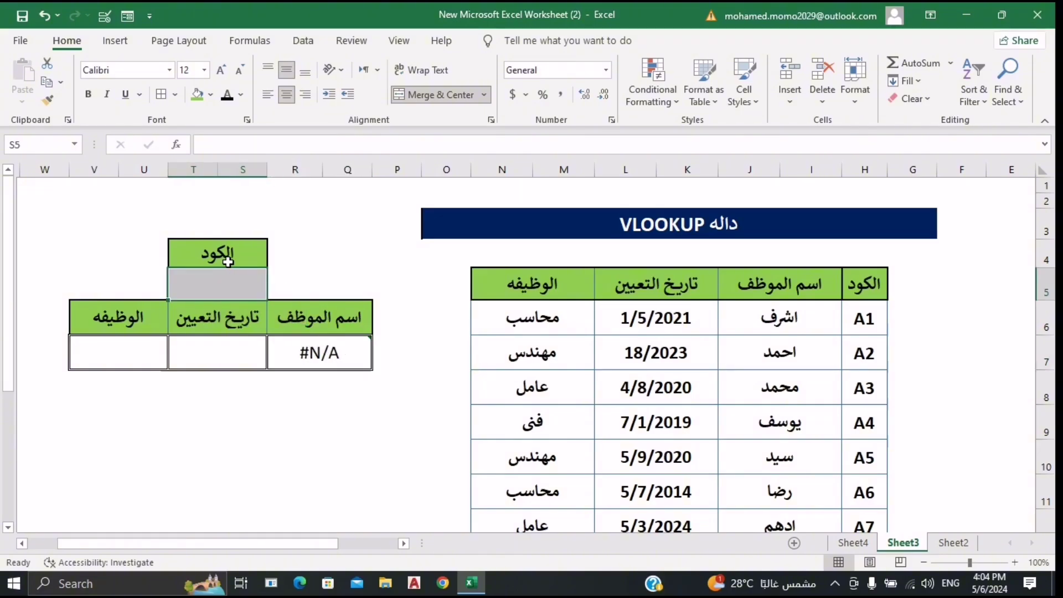
{"action": "type", "text": "A1"}
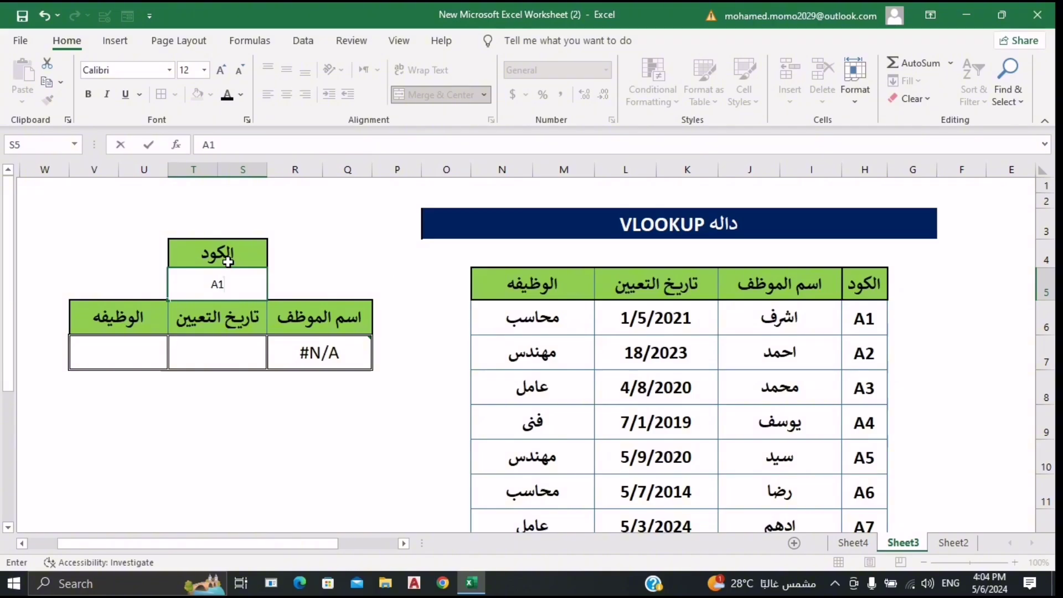
{"action": "key", "text": "Return"}
{"action": "left_click", "coordinate": [357, 360]}
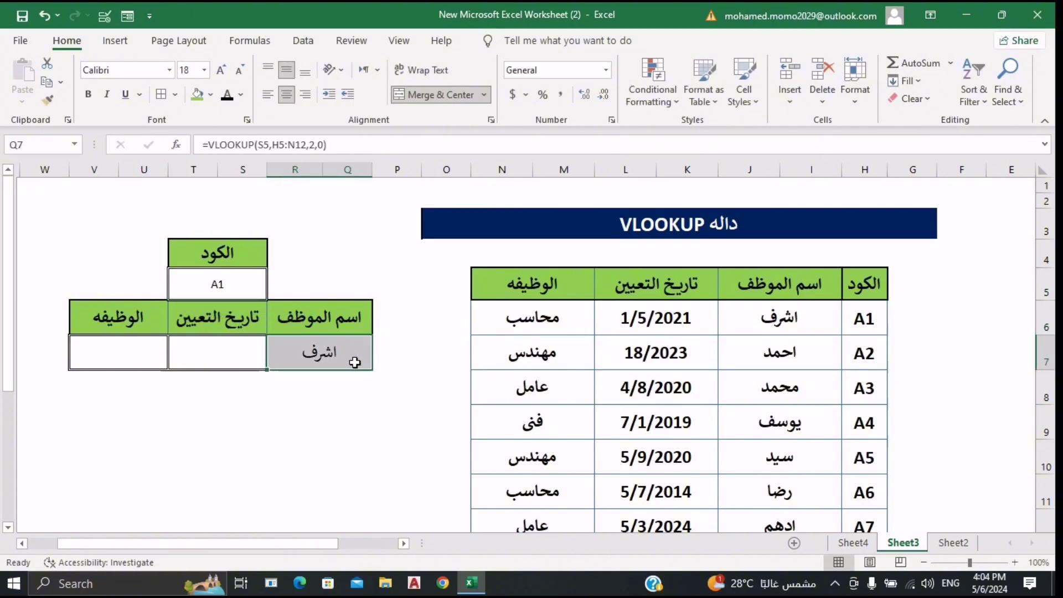
{"action": "left_click", "coordinate": [860, 330]}
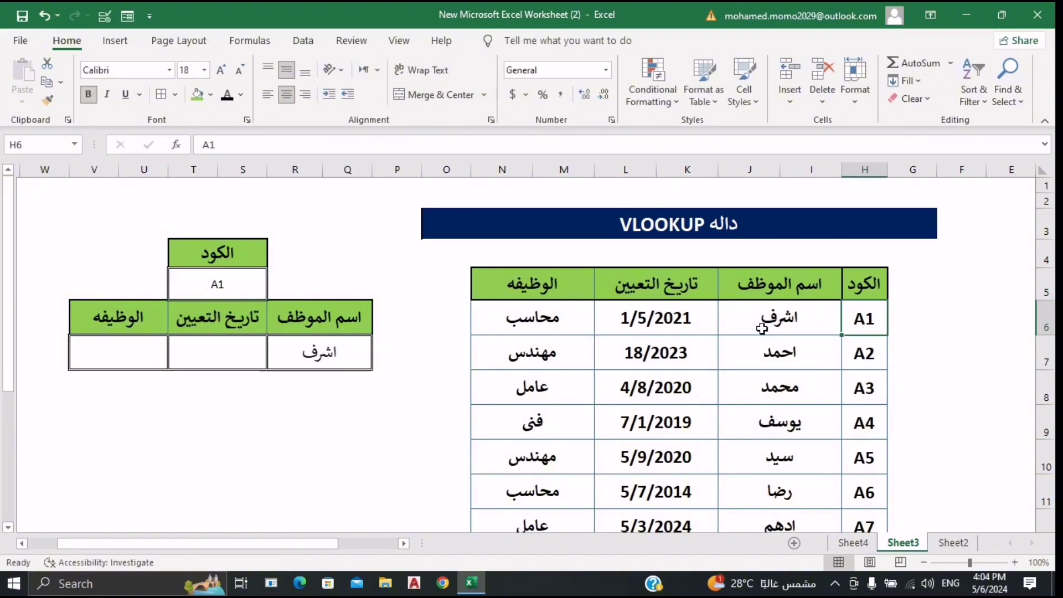
Change the code to A2 so the name lookup returns احمد.
{"action": "left_click", "coordinate": [244, 283]}
{"action": "type", "text": "A"}
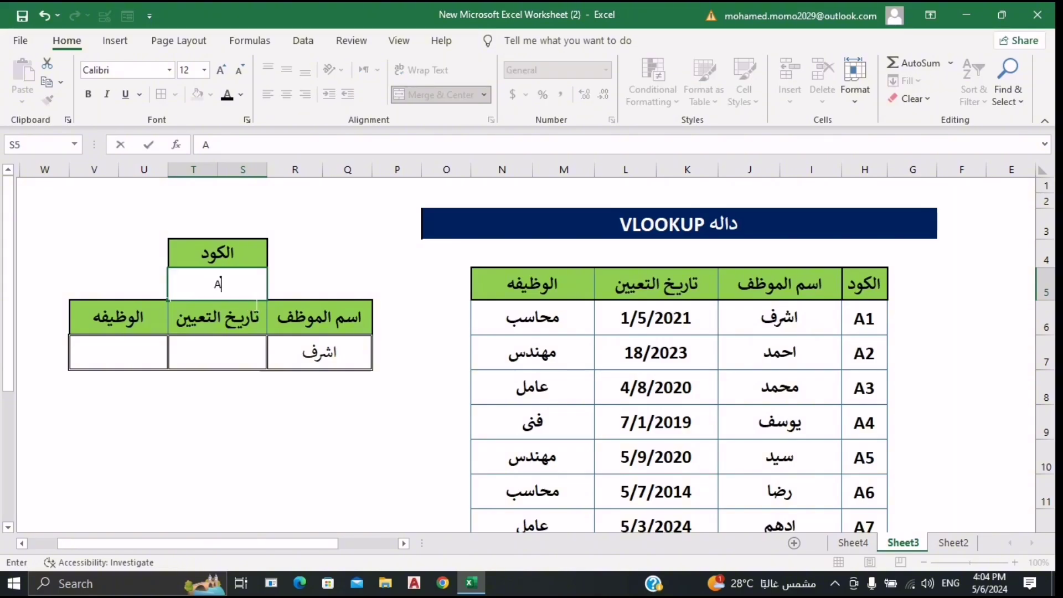
{"action": "type", "text": "2"}
{"action": "key", "text": "Return"}
{"action": "left_click", "coordinate": [344, 352]}
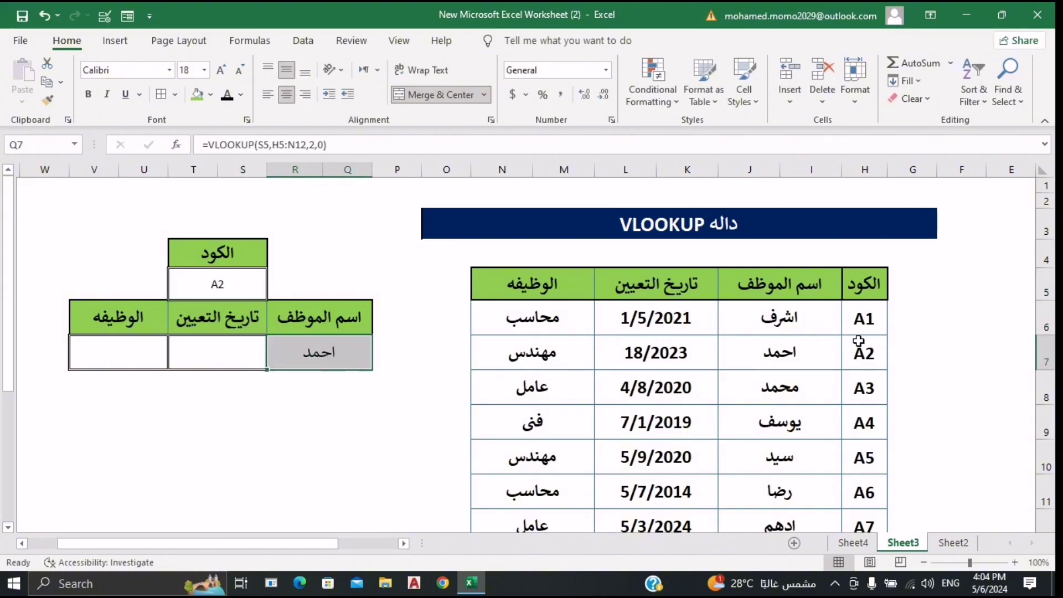
{"action": "left_click", "coordinate": [801, 367]}
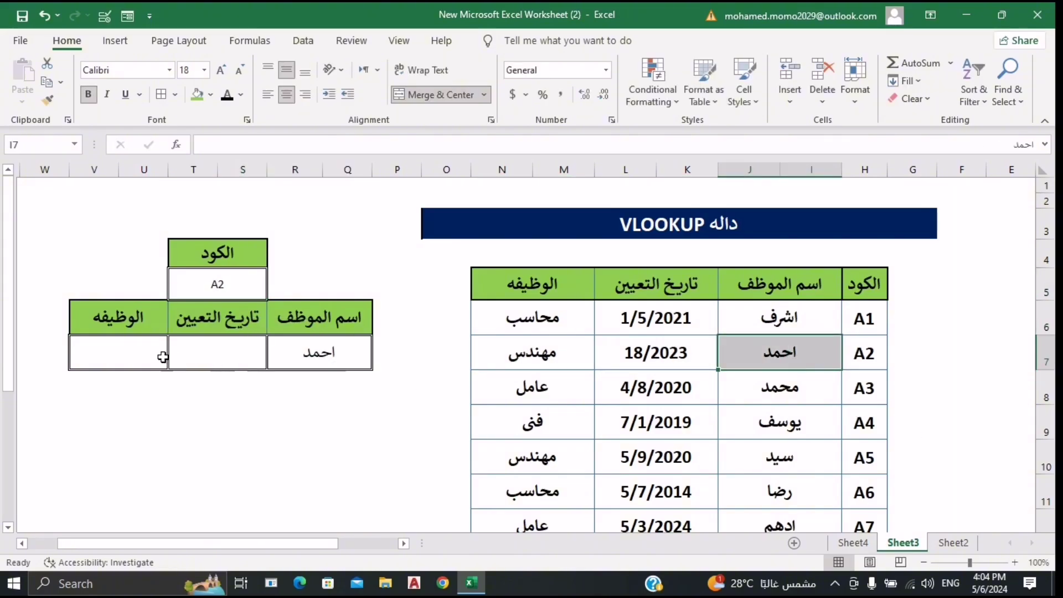
{"action": "left_click", "coordinate": [220, 360]}
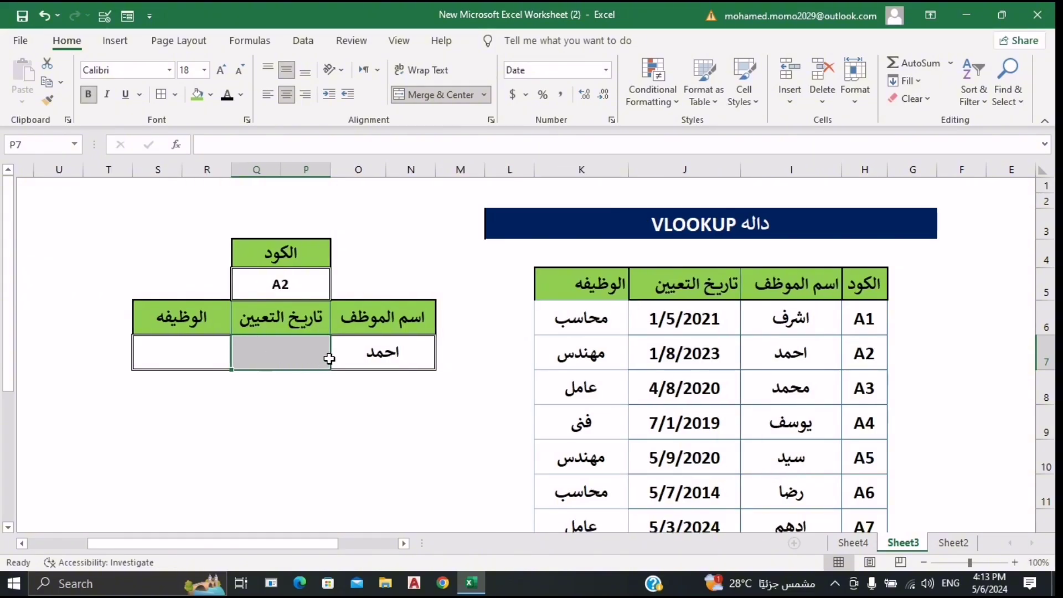
Enter =VLOOKUP(P5,H5:K12,3,0) in the hire-date cell and check it against the table.
{"action": "type", "text": "=VL"}
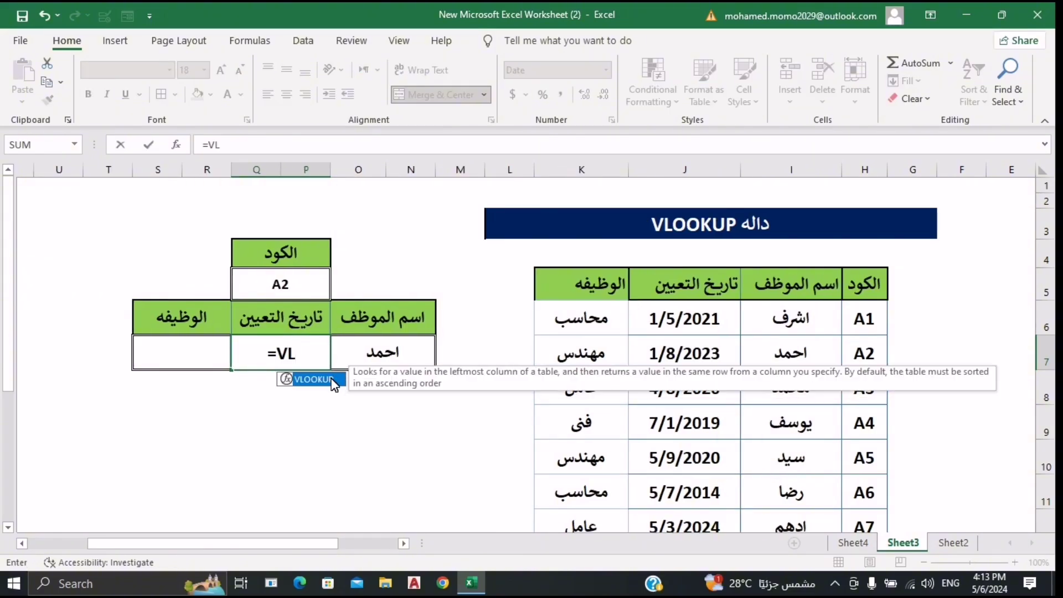
{"action": "key", "text": "Tab"}
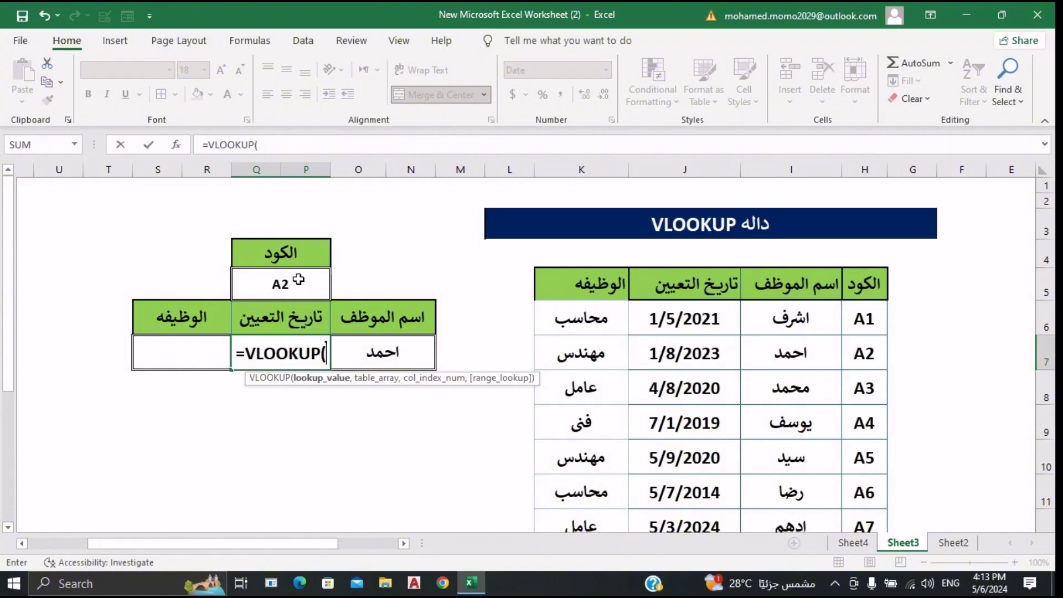
{"action": "left_click", "coordinate": [273, 288]}
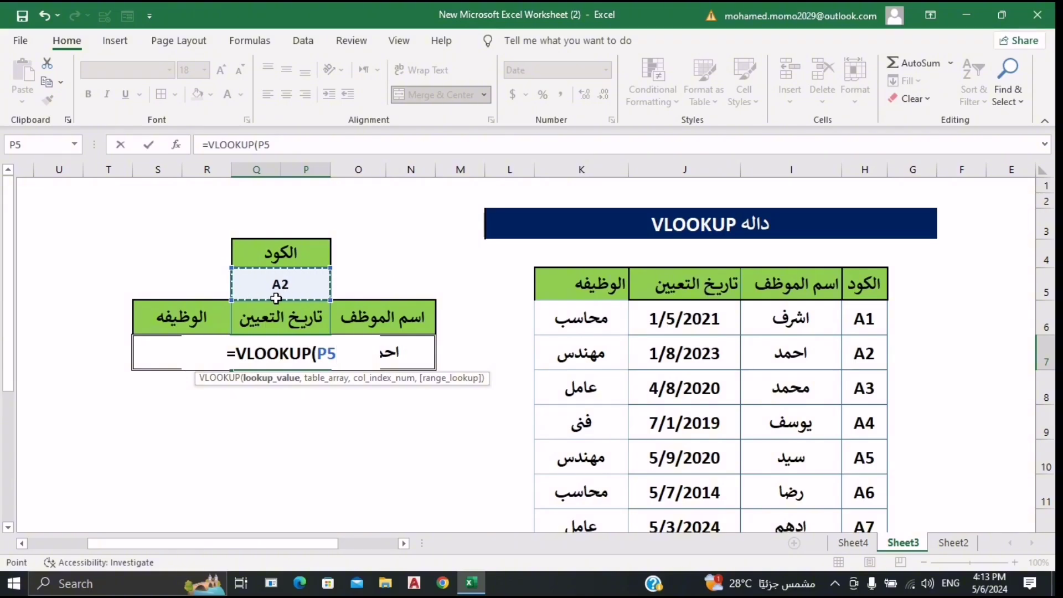
{"action": "type", "text": ","}
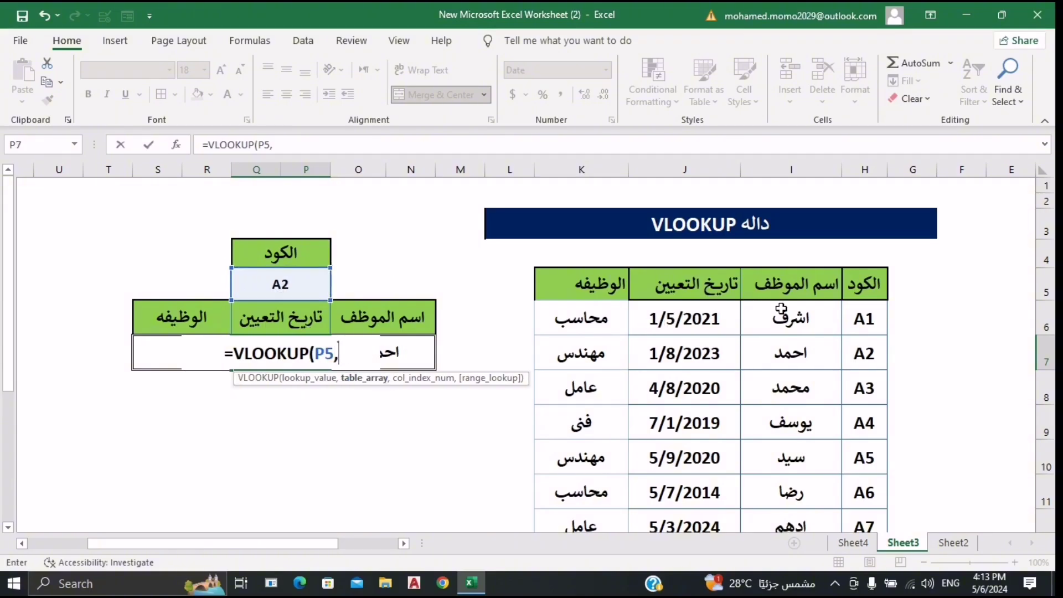
{"action": "mouse_move", "coordinate": [866, 293]}
{"action": "left_mouse_down"}
{"action": "mouse_move", "coordinate": [641, 344]}
{"action": "mouse_move", "coordinate": [625, 528]}
{"action": "left_mouse_up"}
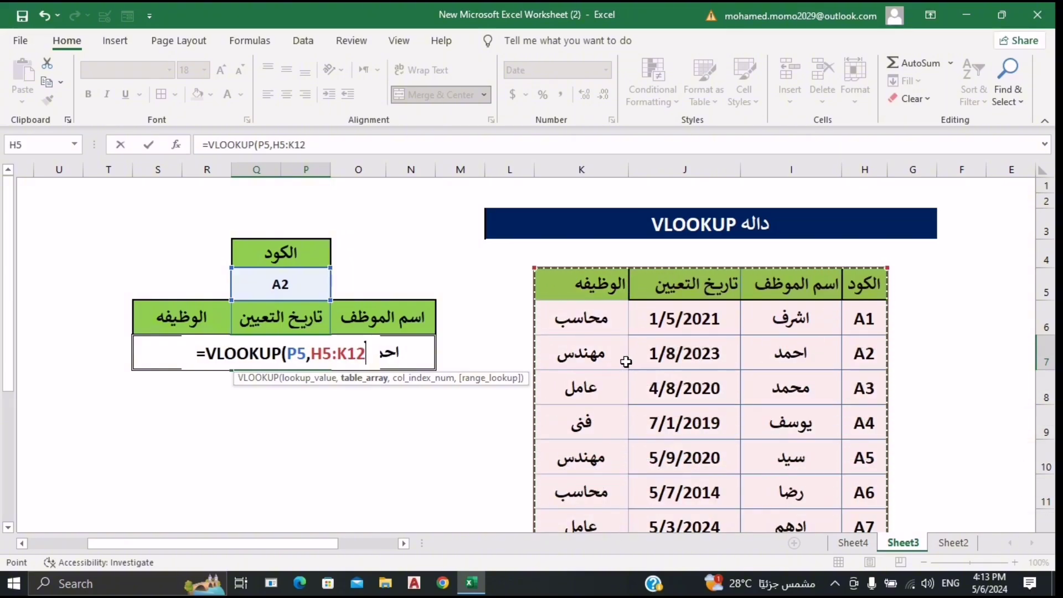
{"action": "type", "text": ","}
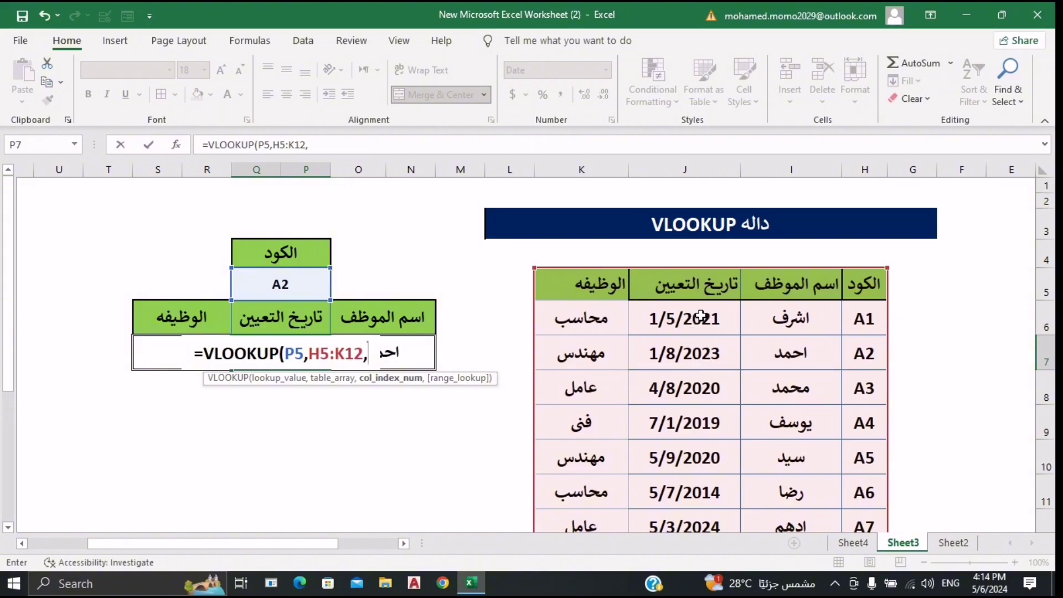
{"action": "type", "text": "3,"}
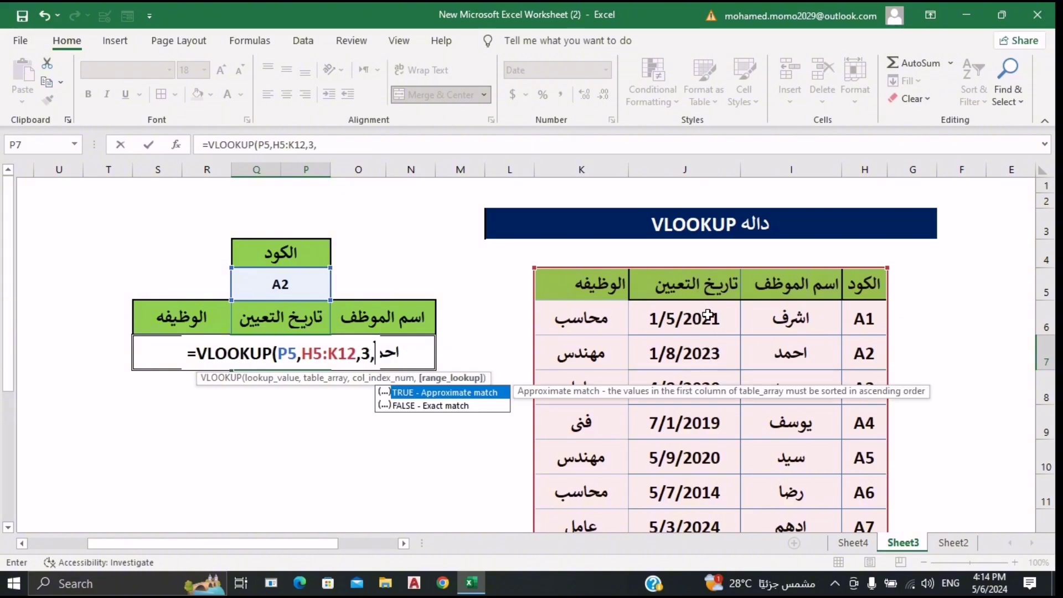
{"action": "type", "text": "0"}
{"action": "key", "text": "Return"}
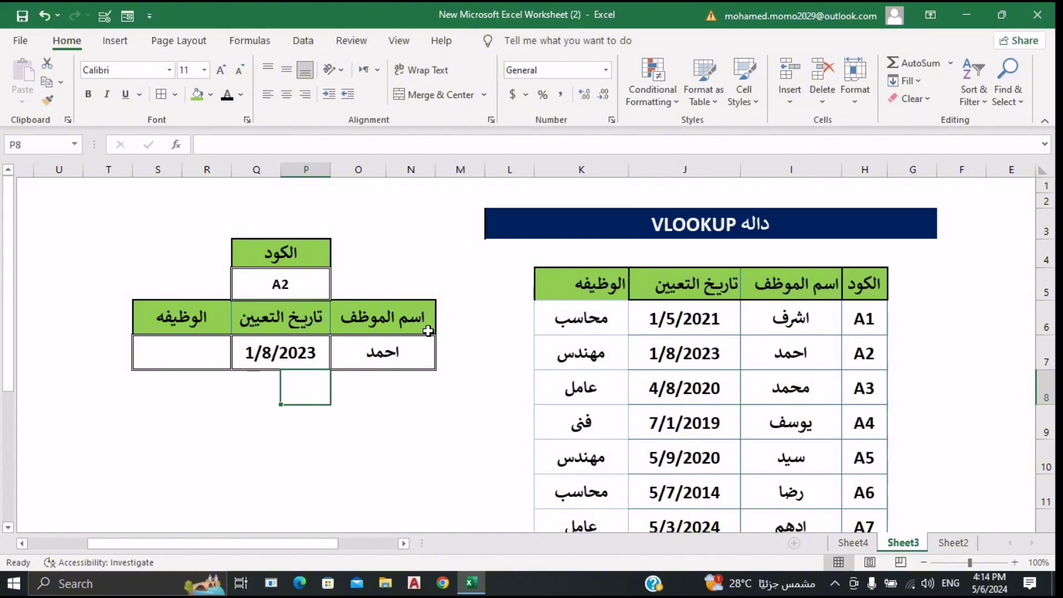
{"action": "left_click", "coordinate": [392, 366]}
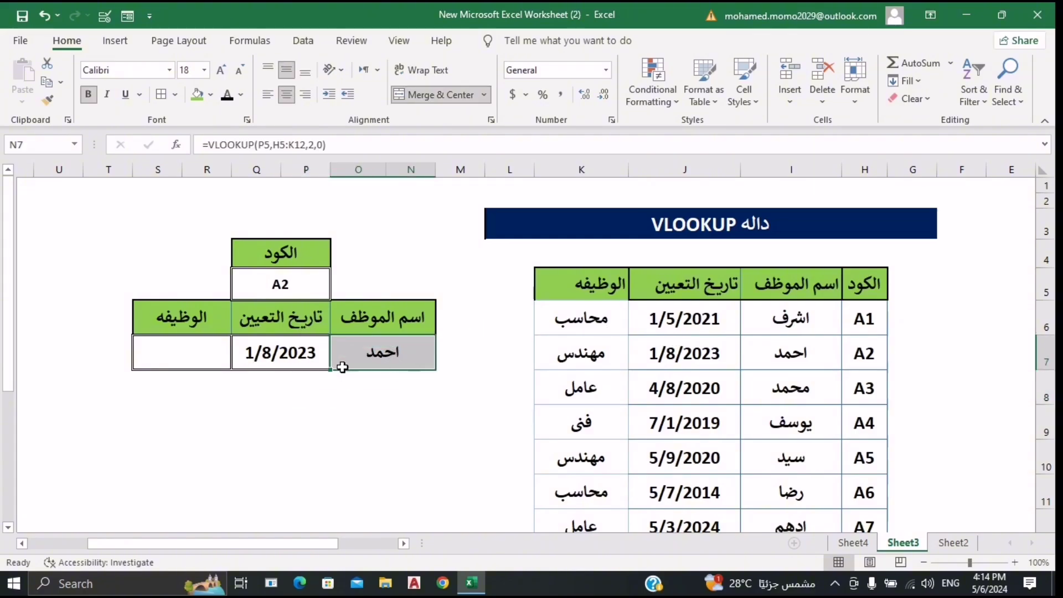
{"action": "left_click", "coordinate": [813, 355]}
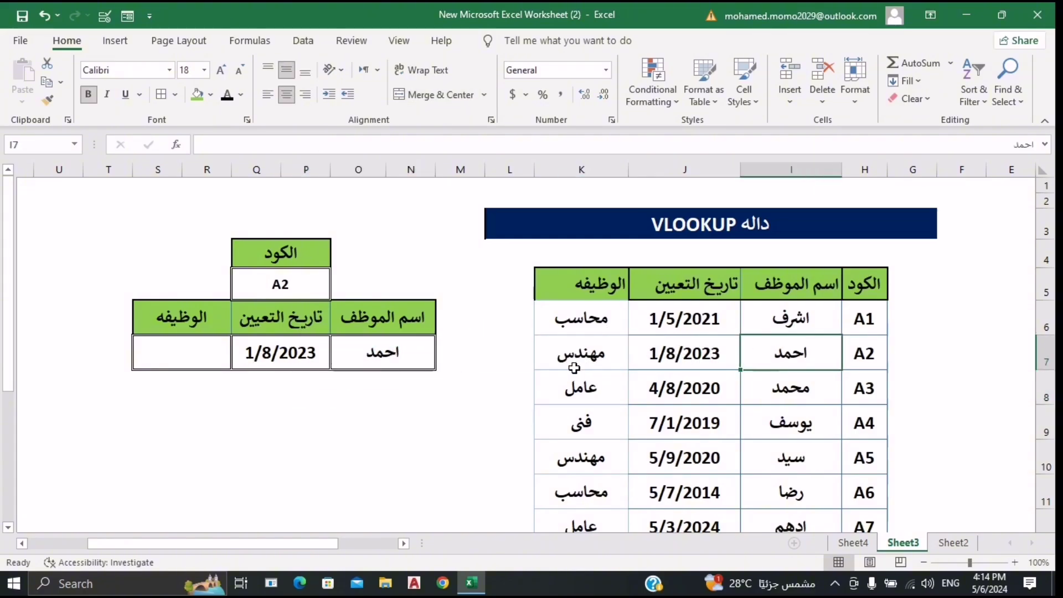
{"action": "left_click", "coordinate": [323, 364]}
Change the code to A3 so the lookups show محمد and 4/8/2020.
{"action": "left_click", "coordinate": [305, 295]}
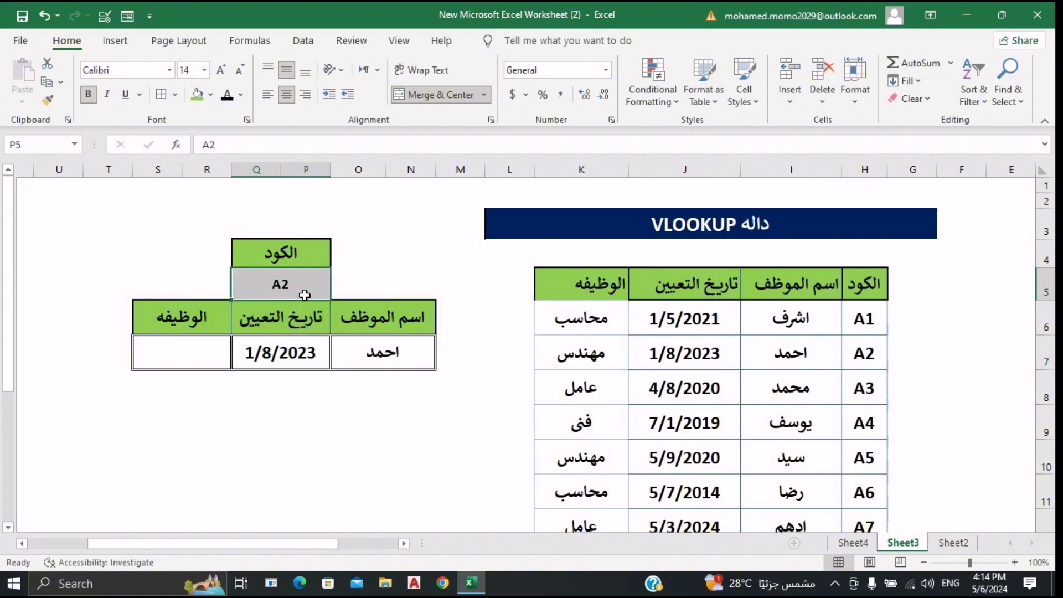
{"action": "type", "text": "A"}
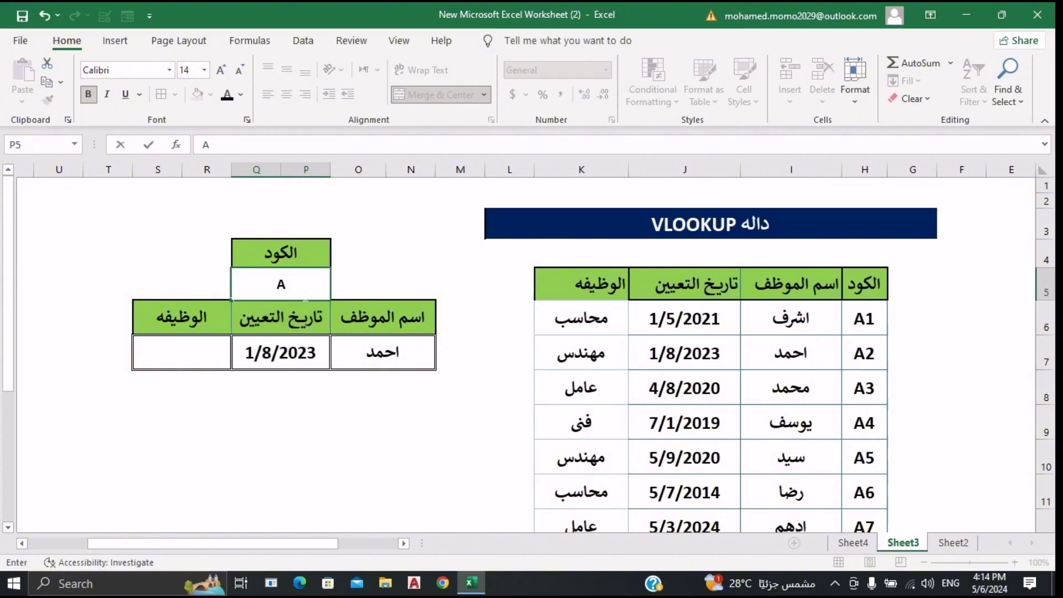
{"action": "type", "text": "3"}
{"action": "key", "text": "Return"}
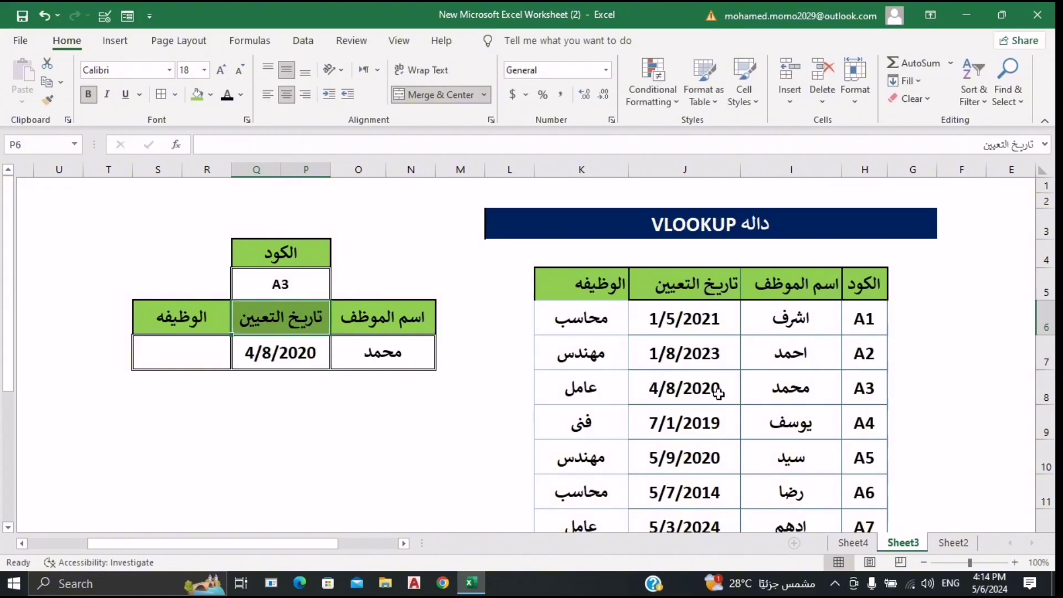
{"action": "left_click", "coordinate": [794, 400]}
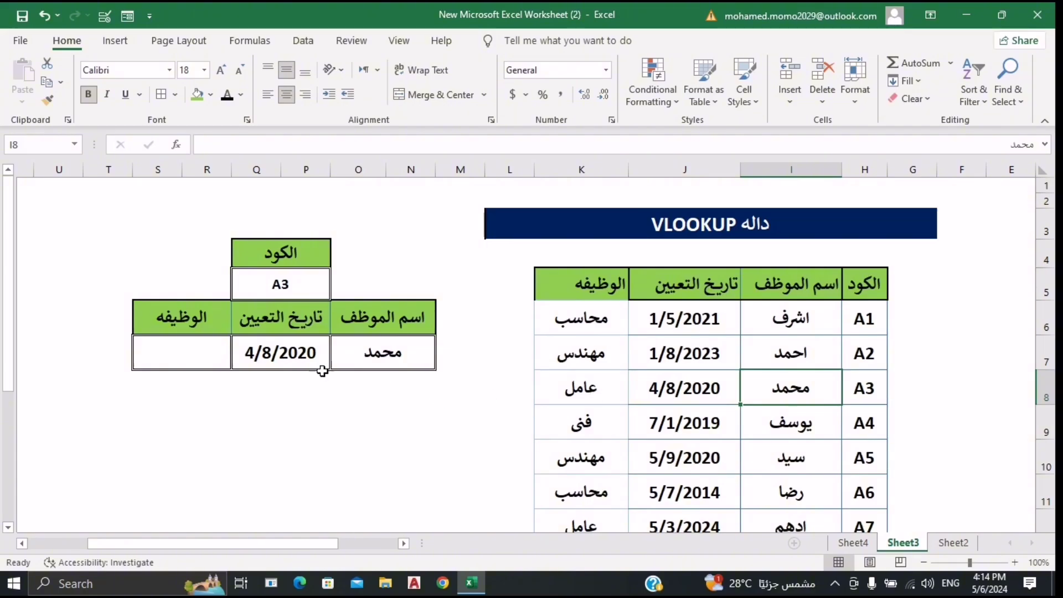
{"action": "left_click", "coordinate": [652, 402]}
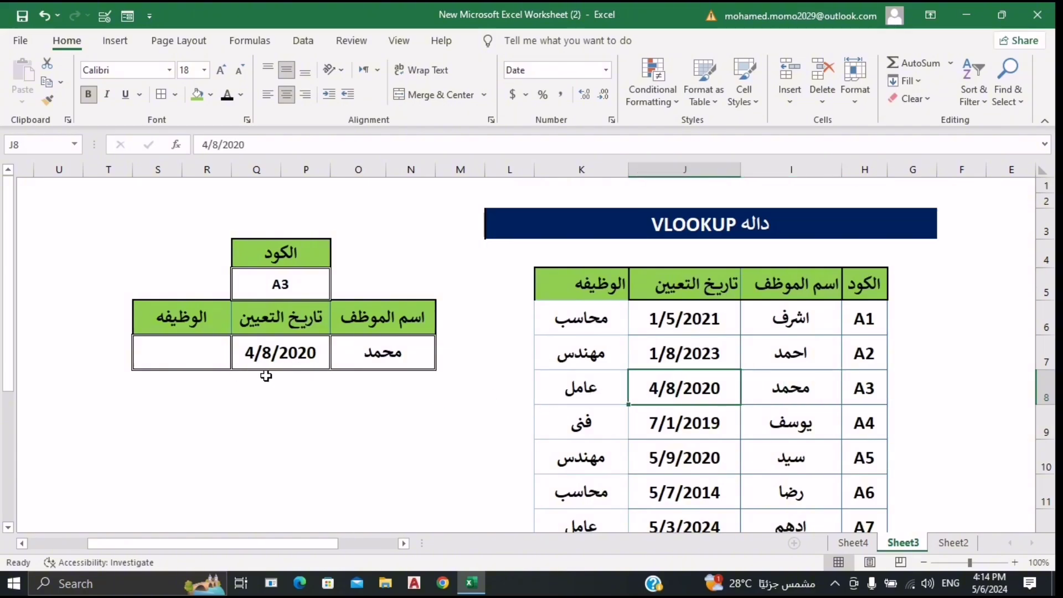
{"action": "left_click", "coordinate": [260, 364]}
{"action": "left_click", "coordinate": [186, 358]}
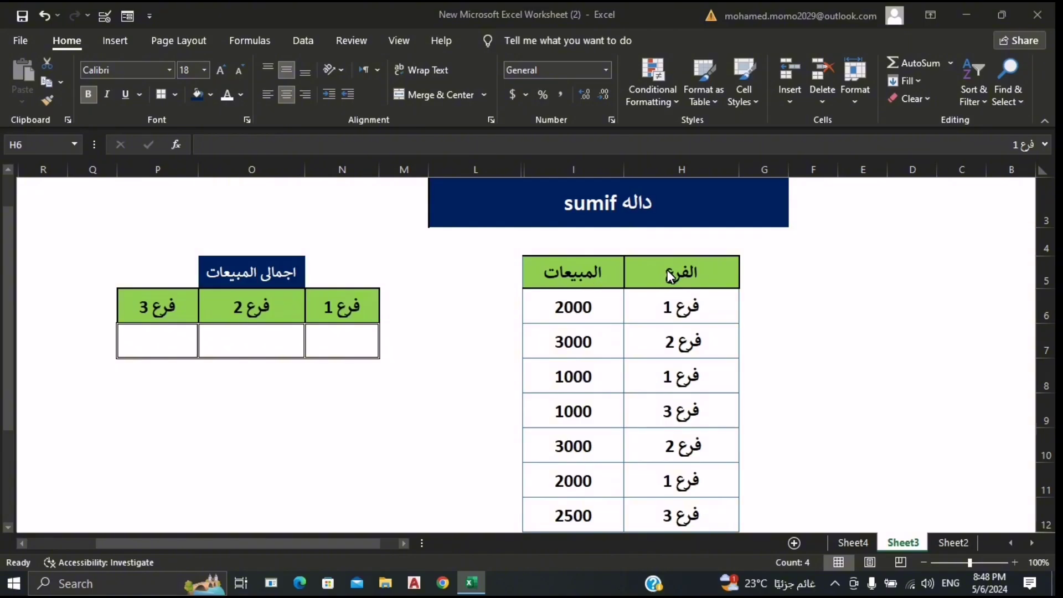
{"action": "left_click", "coordinate": [603, 279]}
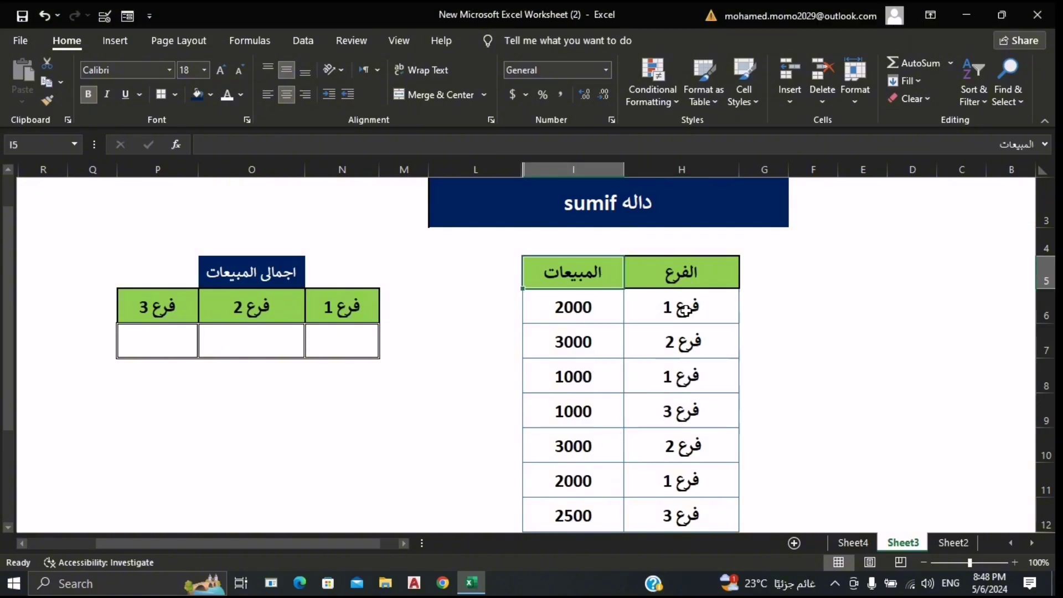
{"action": "left_click_drag", "start_coordinate": [685, 310], "coordinate": [681, 481]}
{"action": "left_click_drag", "start_coordinate": [580, 310], "coordinate": [580, 446]}
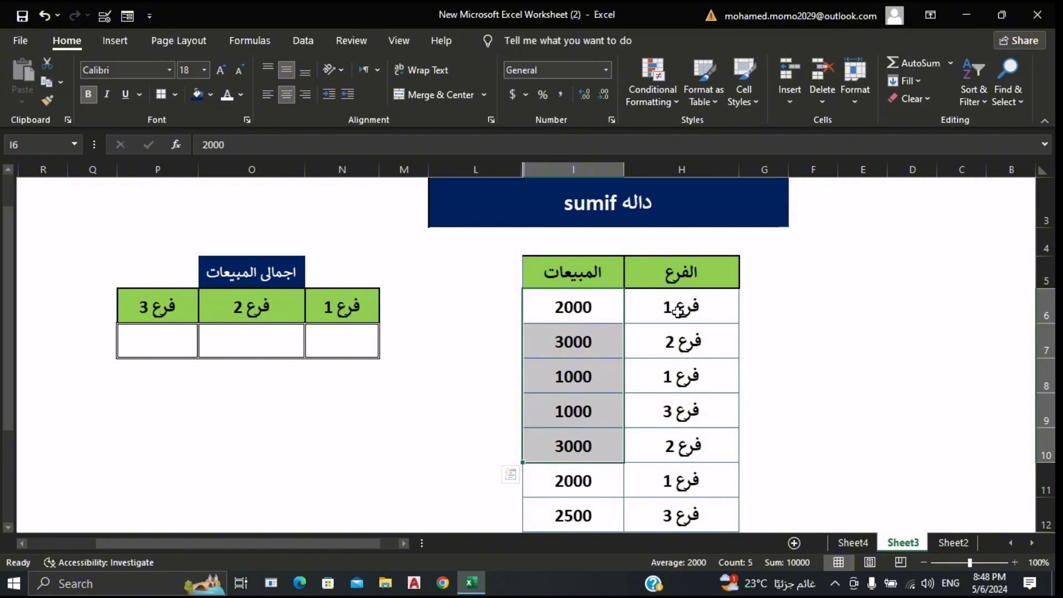
{"action": "left_click_drag", "start_coordinate": [679, 312], "coordinate": [695, 484]}
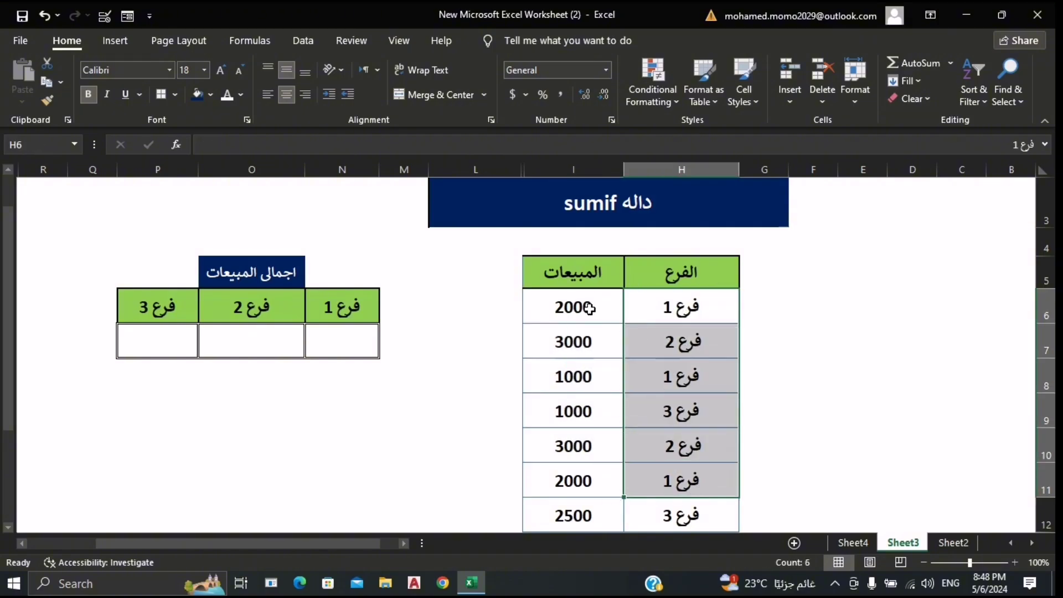
{"action": "left_click_drag", "start_coordinate": [589, 309], "coordinate": [576, 482]}
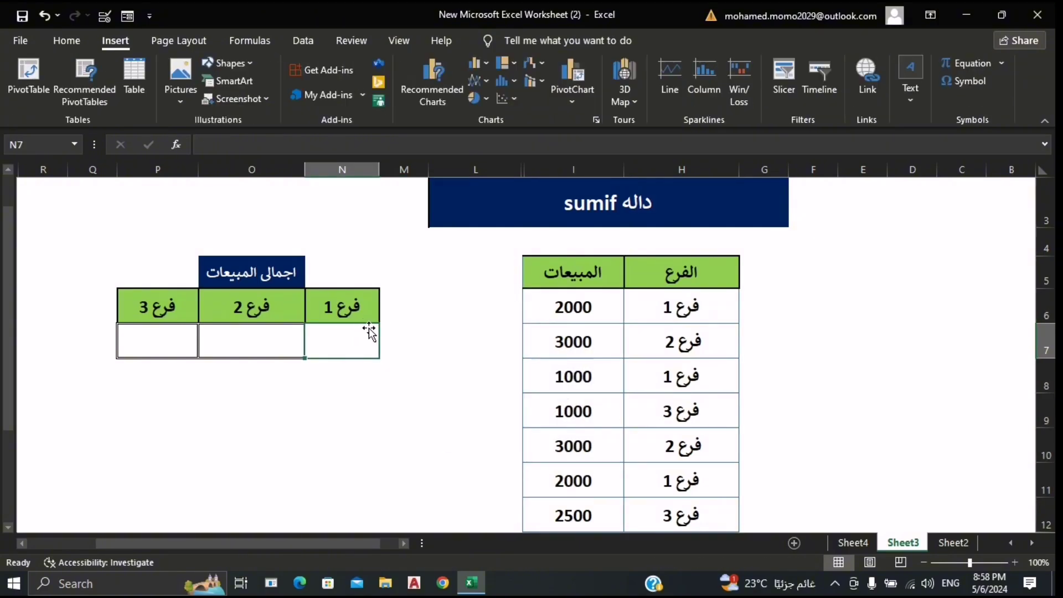
Build =SUMIF(H6:H12,N6,I6:I12) in N7 to total the فرع 1 sales.
{"action": "type", "text": "="}
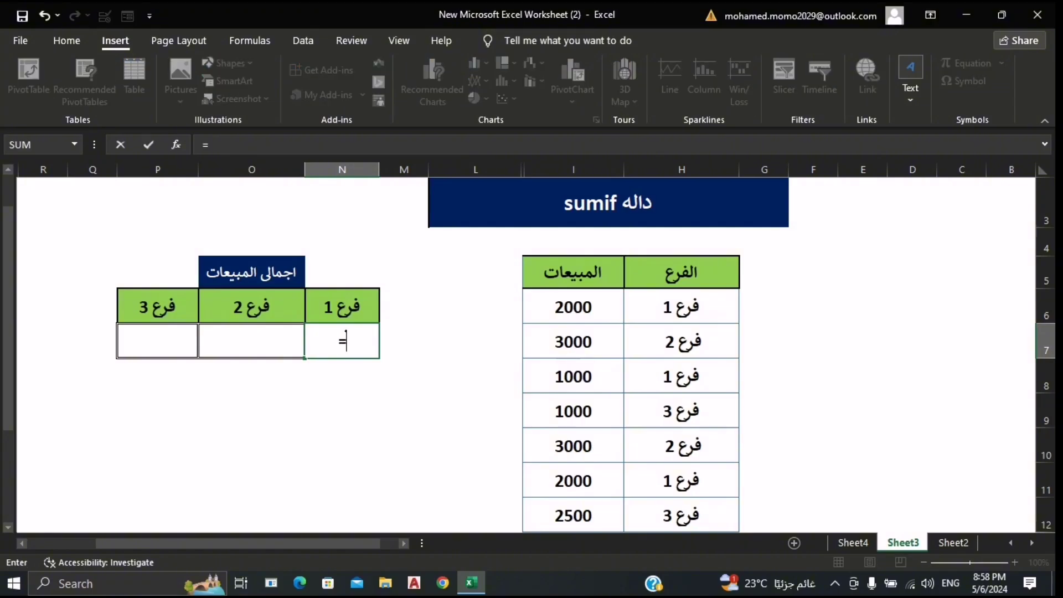
{"action": "type", "text": "sum"}
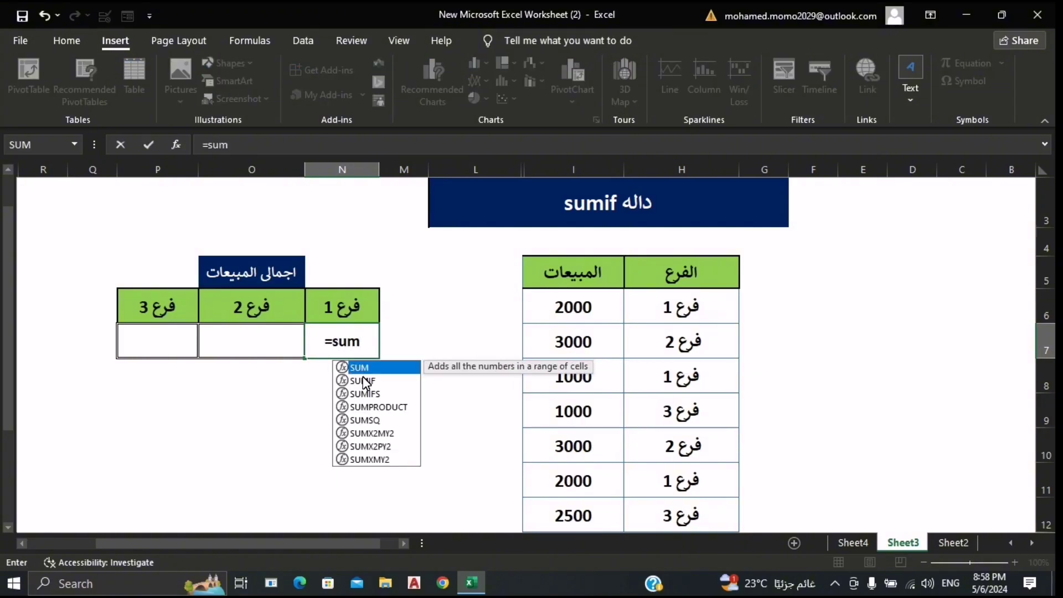
{"action": "double_click", "coordinate": [363, 381]}
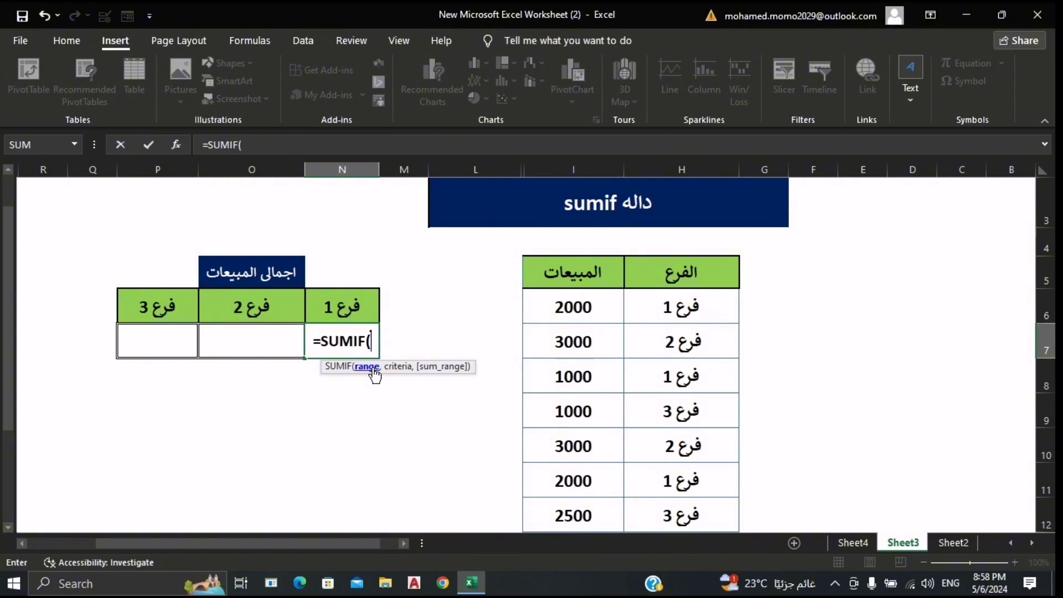
{"action": "left_click_drag", "start_coordinate": [656, 317], "coordinate": [706, 512]}
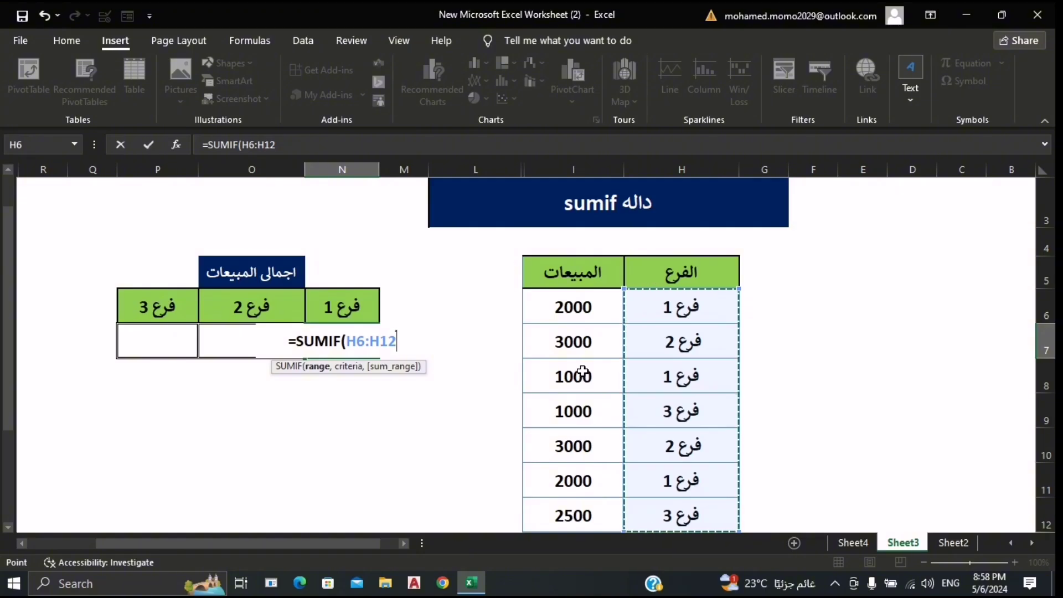
{"action": "type", "text": ","}
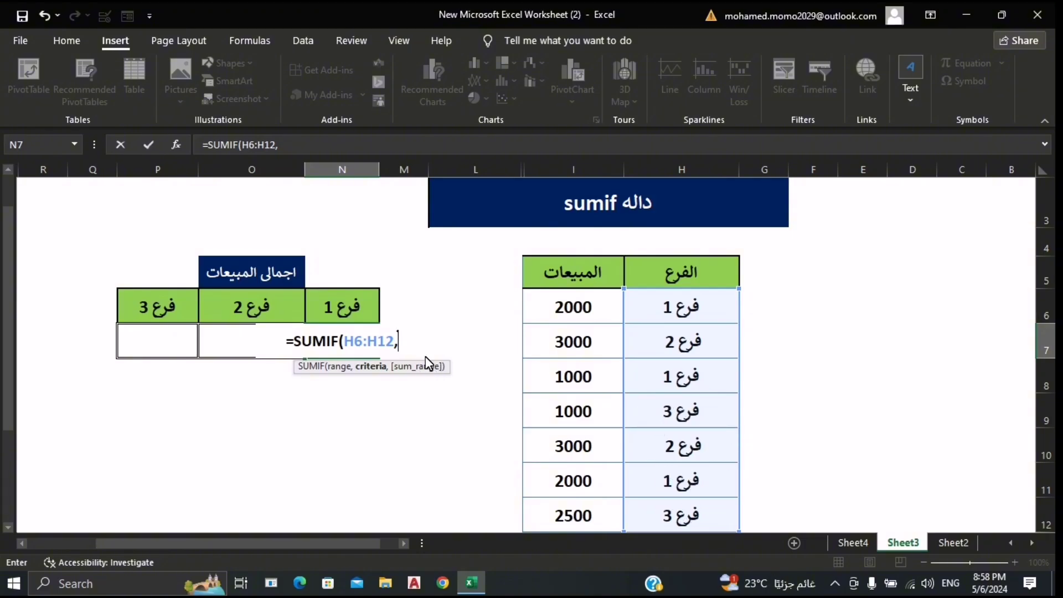
{"action": "left_click", "coordinate": [364, 317]}
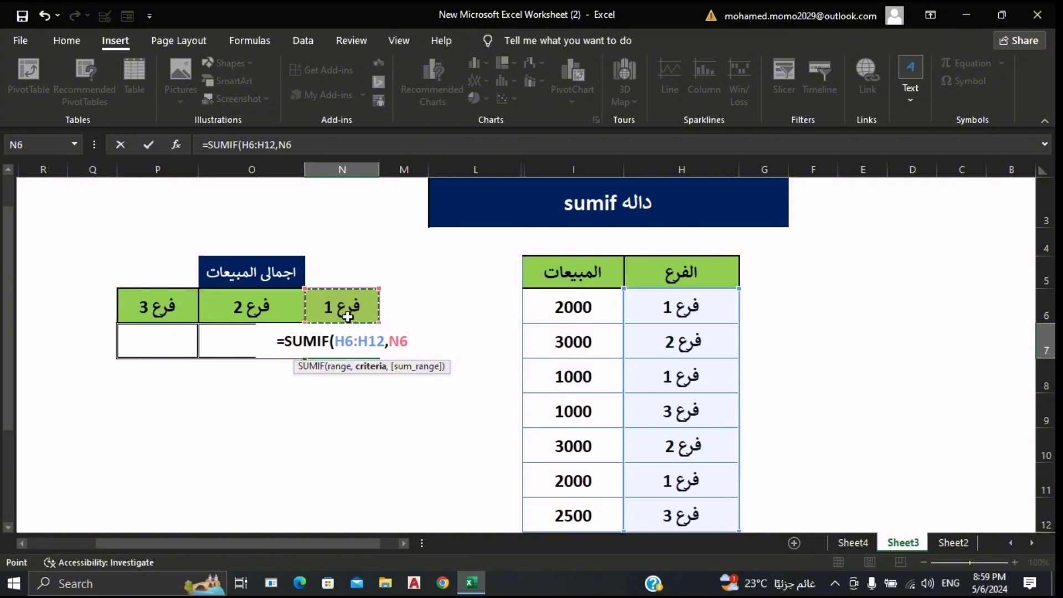
{"action": "type", "text": ","}
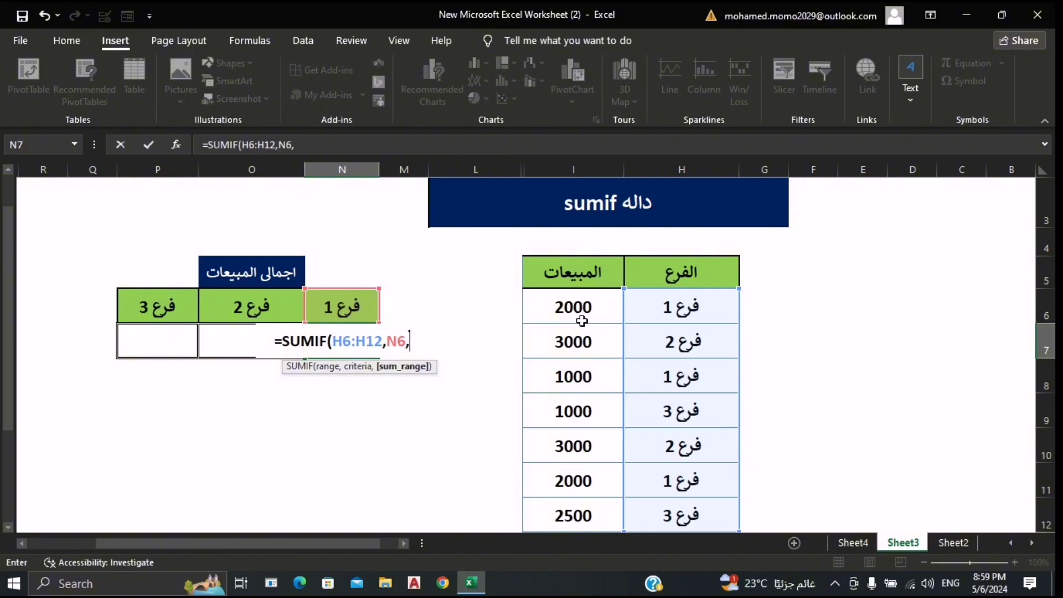
{"action": "left_click_drag", "start_coordinate": [584, 310], "coordinate": [591, 513]}
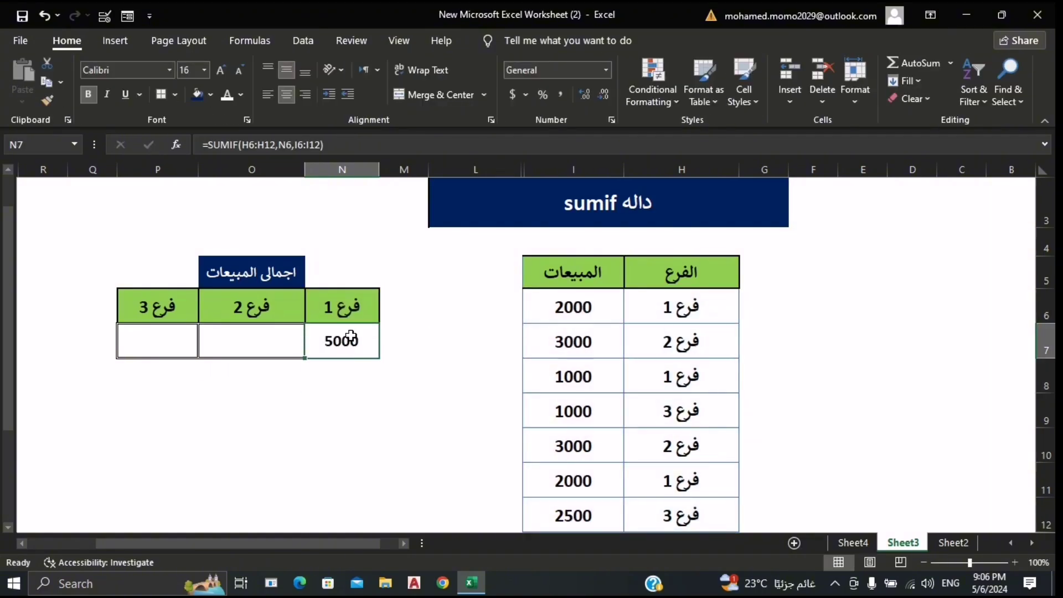
{"action": "left_click_drag", "start_coordinate": [348, 314], "coordinate": [351, 340]}
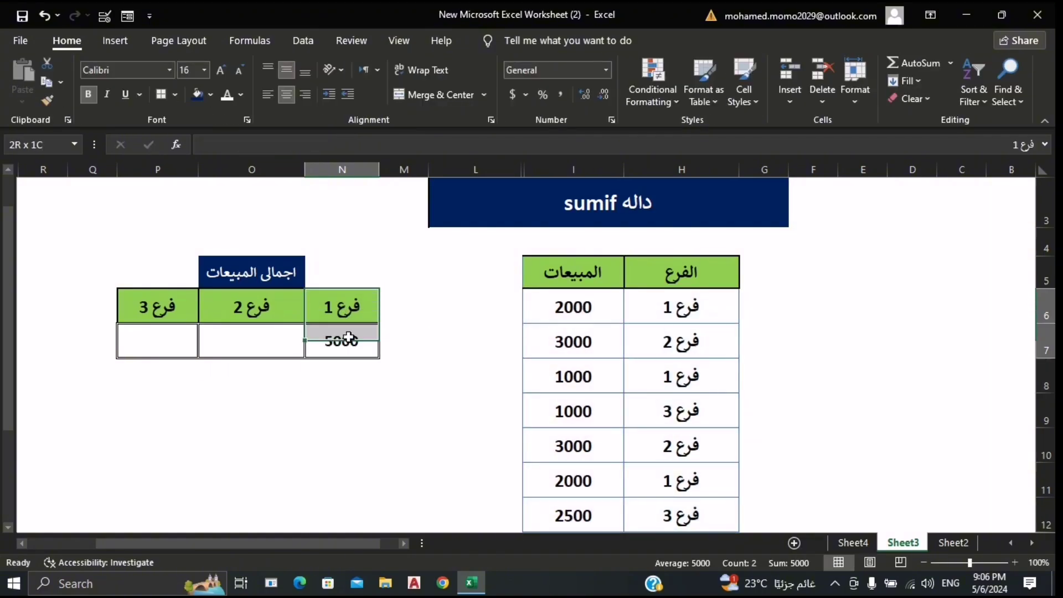
{"action": "left_click", "coordinate": [352, 346]}
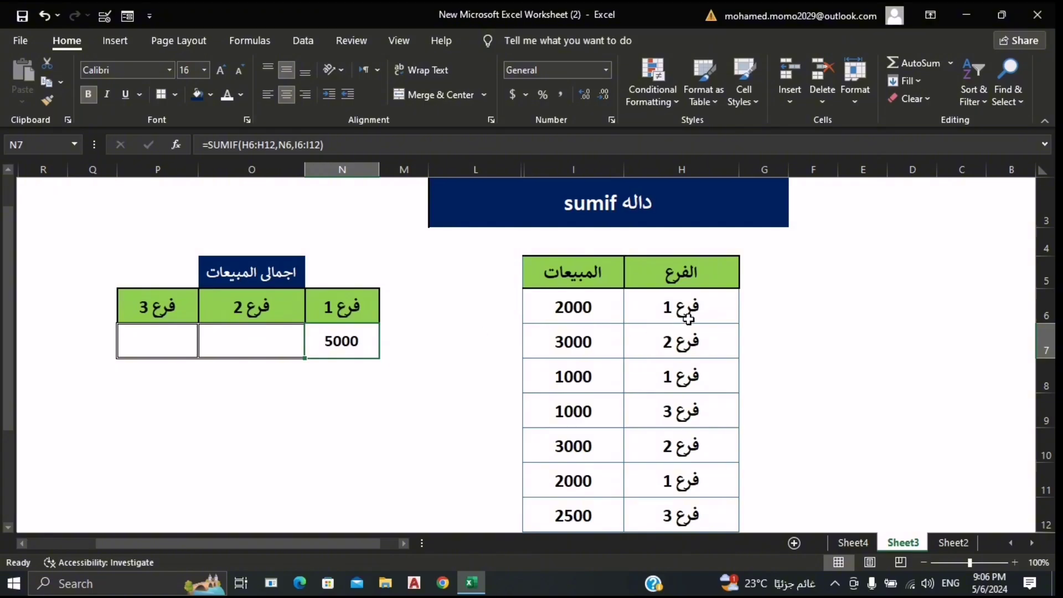
{"action": "left_click_drag", "start_coordinate": [689, 318], "coordinate": [561, 314]}
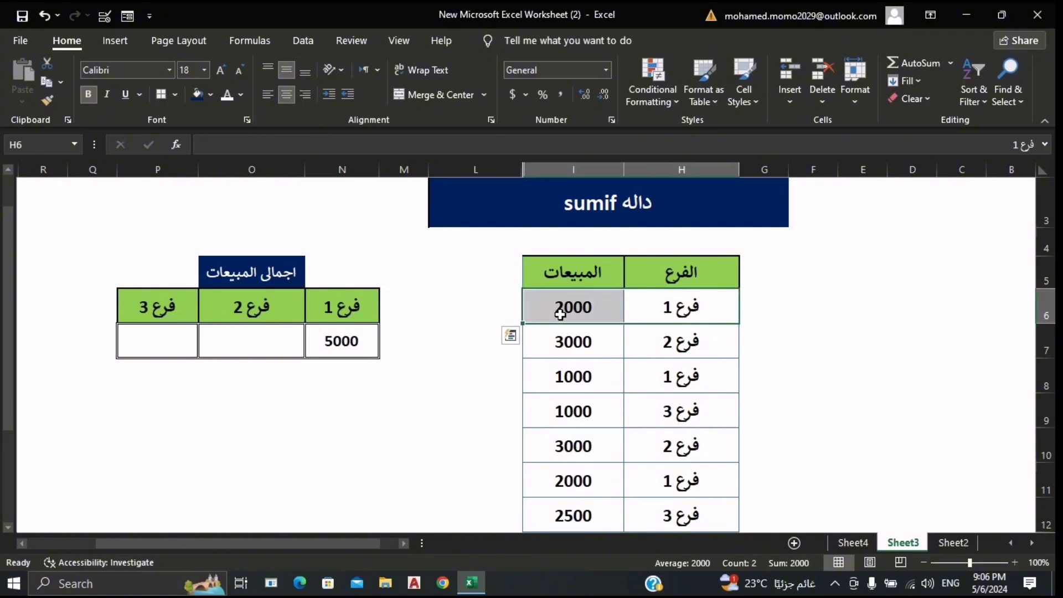
{"action": "left_click_drag", "start_coordinate": [681, 385], "coordinate": [552, 386]}
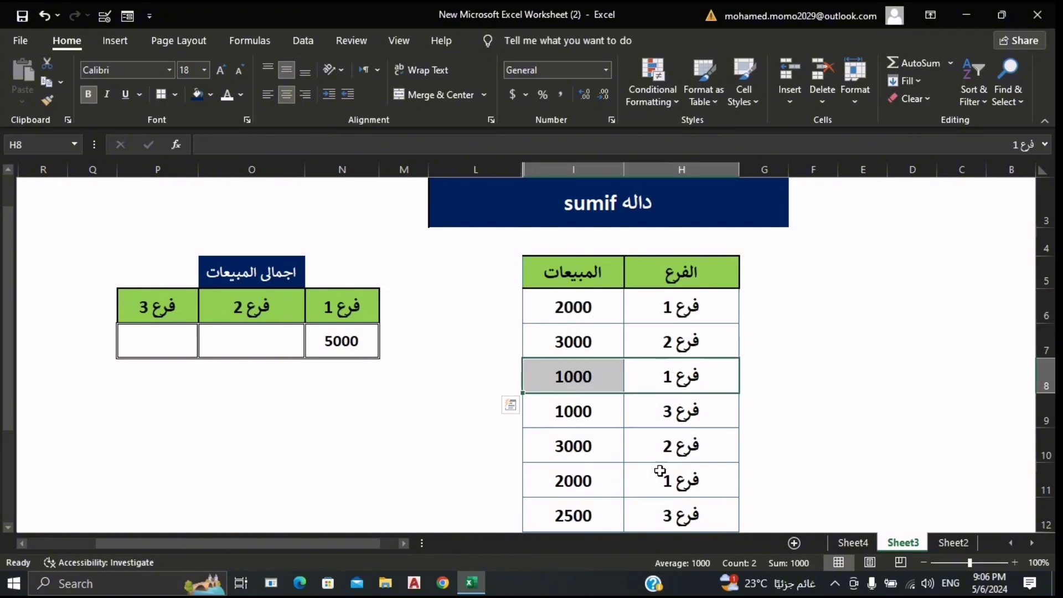
{"action": "left_click", "coordinate": [634, 485]}
{"action": "left_click_drag", "start_coordinate": [634, 485], "coordinate": [588, 480]}
{"action": "left_click", "coordinate": [353, 343]}
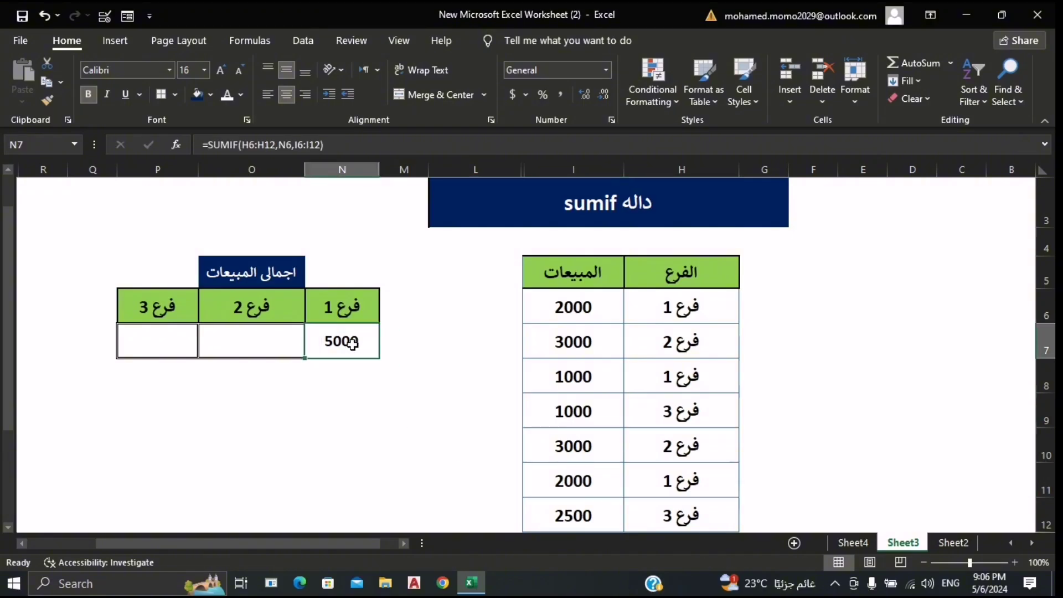
{"action": "left_click", "coordinate": [278, 346]}
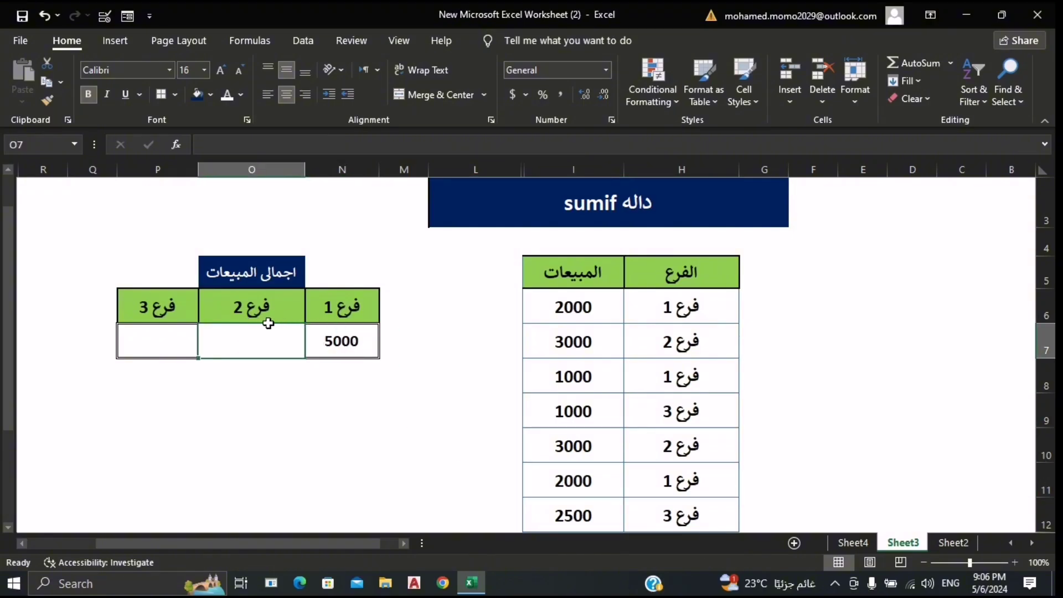
Enter =SUMIF(H6:H12,O6,I6:I12) in O7 and confirm the فرع 2 total of 6000.
{"action": "type", "text": "="}
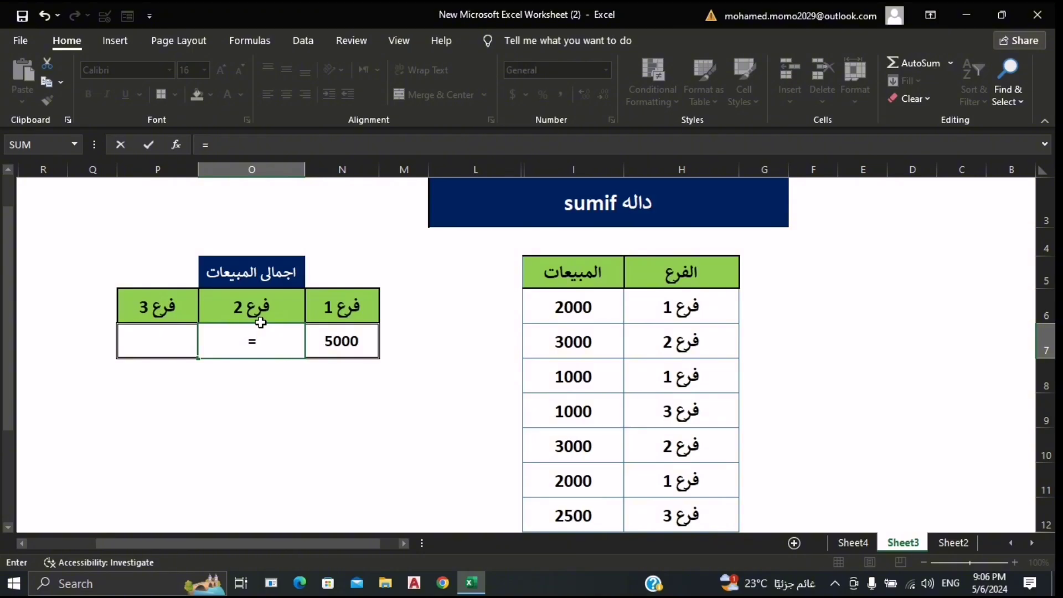
{"action": "type", "text": "sum"}
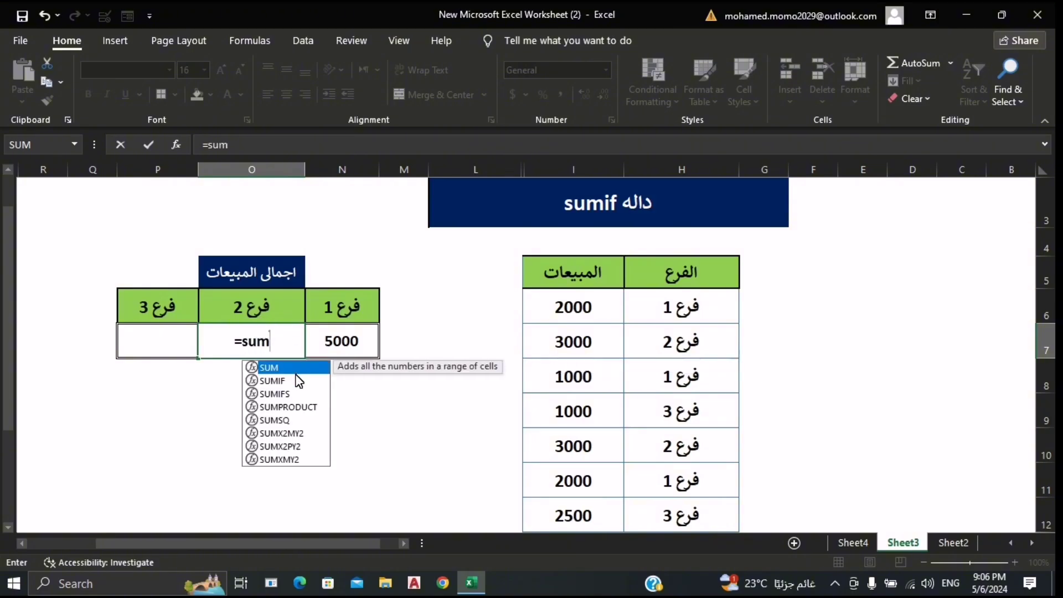
{"action": "double_click", "coordinate": [299, 381]}
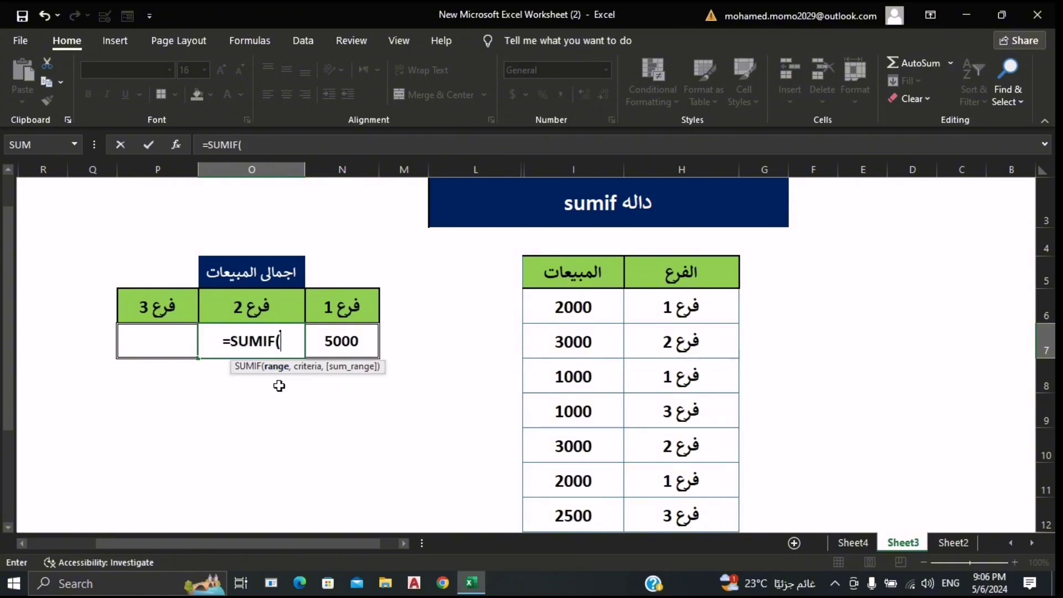
{"action": "left_click_drag", "start_coordinate": [712, 314], "coordinate": [705, 500]}
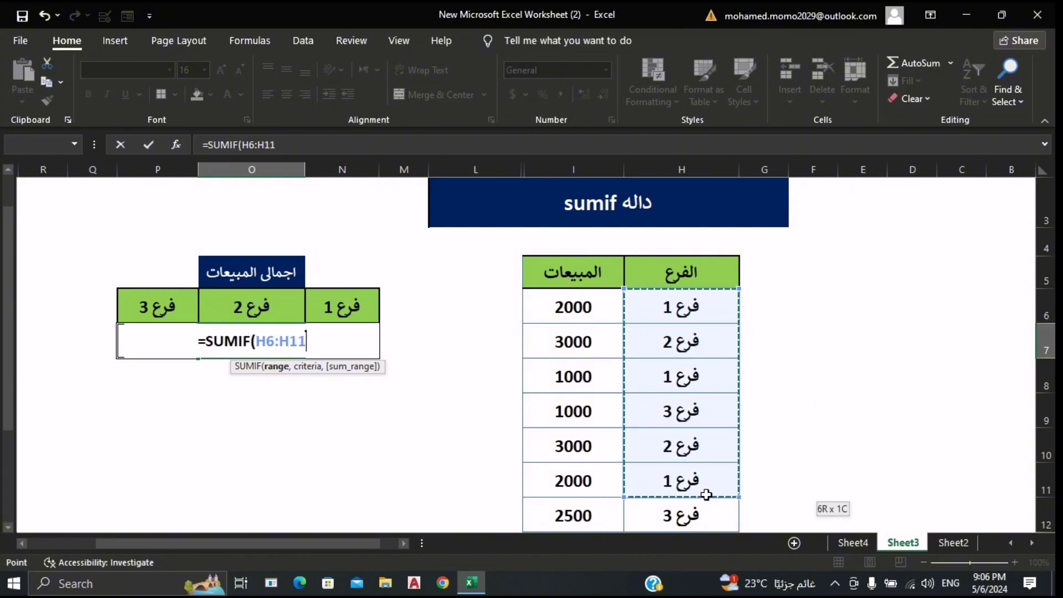
{"action": "type", "text": ","}
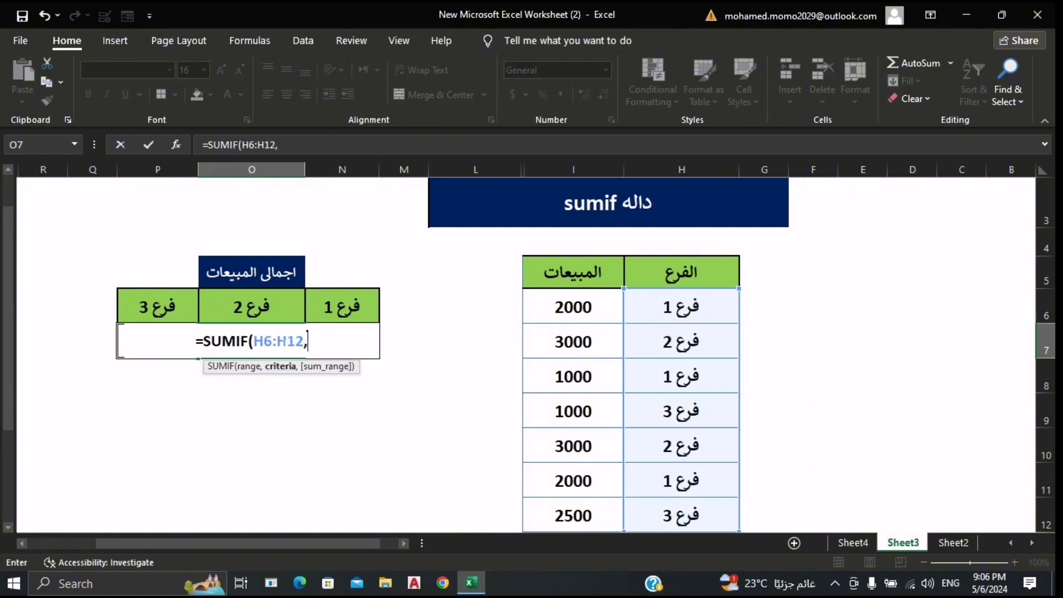
{"action": "left_click", "coordinate": [279, 311]}
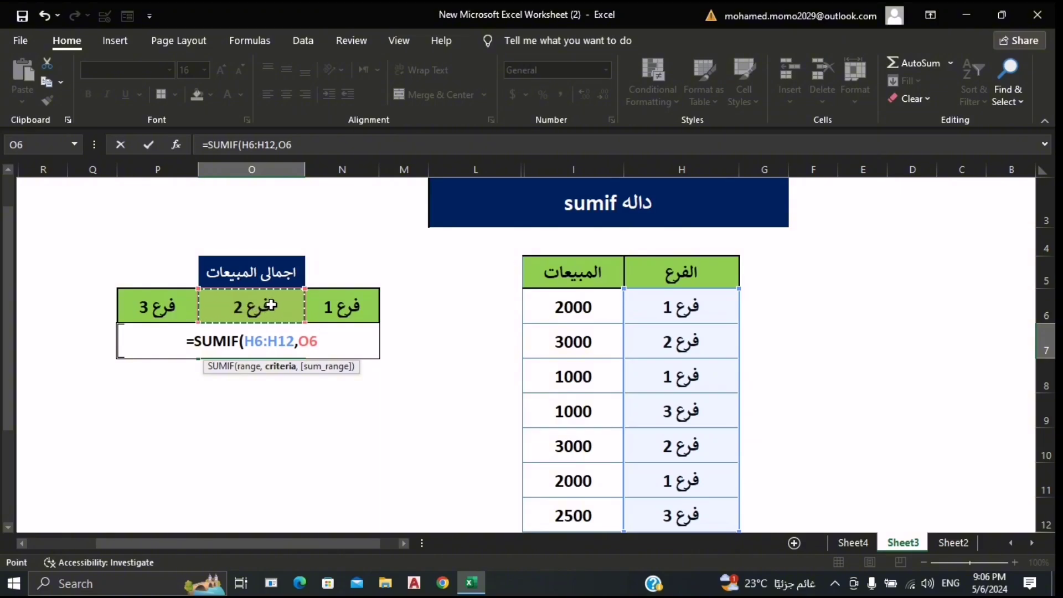
{"action": "type", "text": ","}
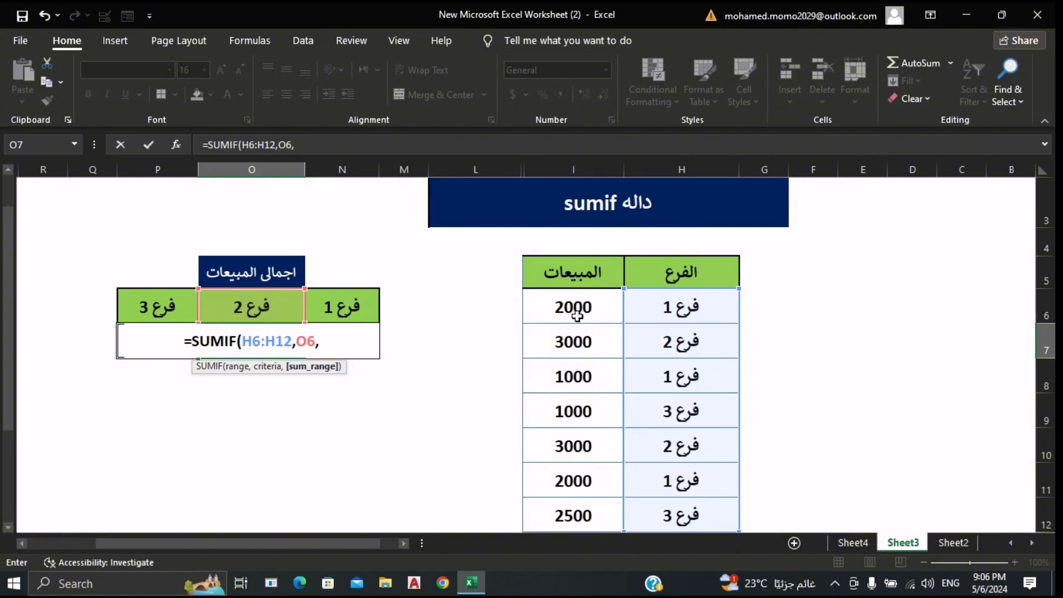
{"action": "left_click_drag", "start_coordinate": [578, 316], "coordinate": [589, 513]}
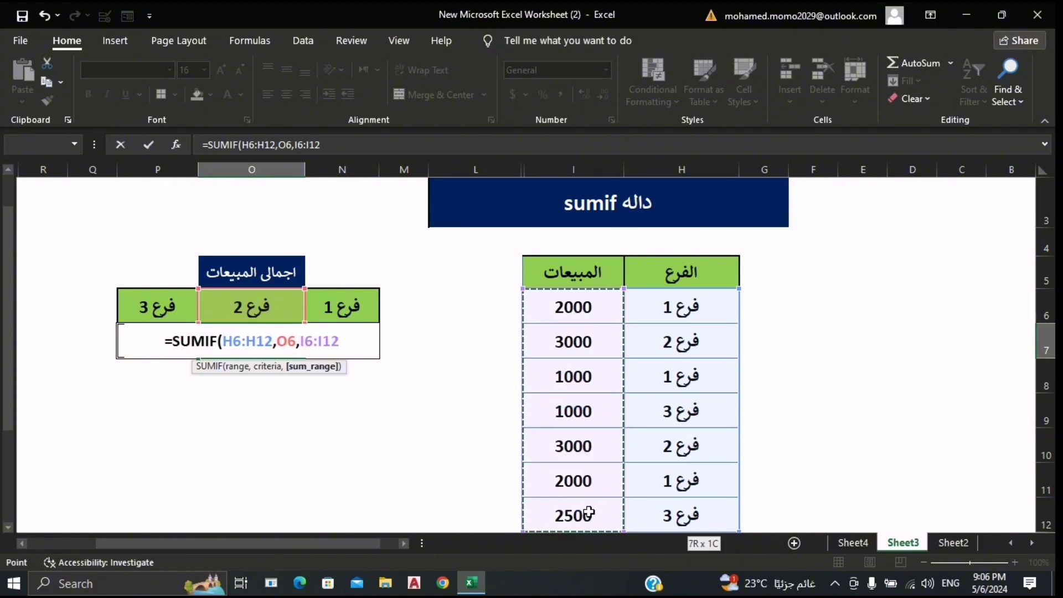
{"action": "key", "text": "Return"}
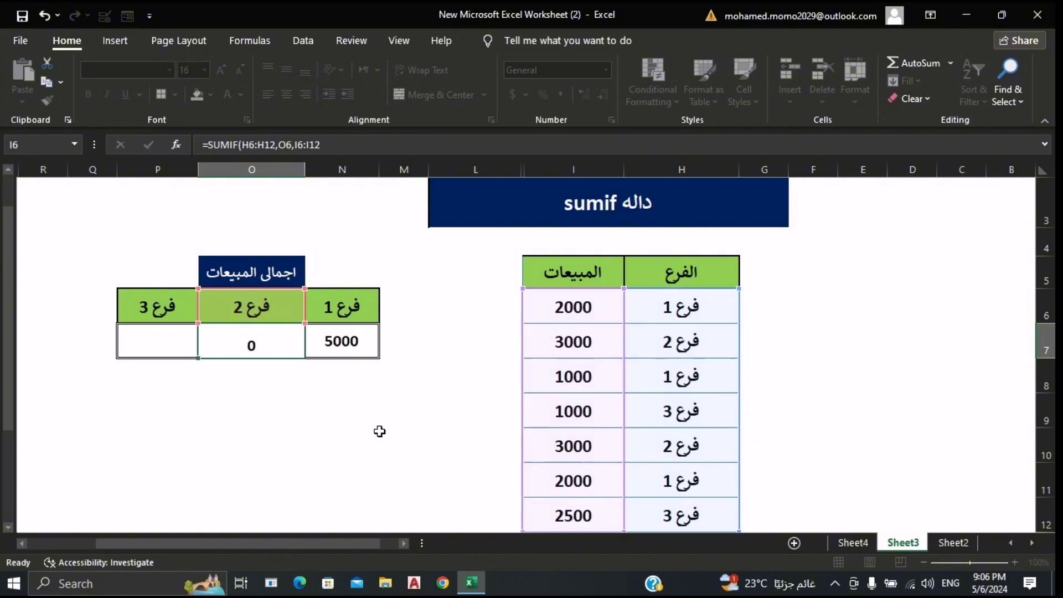
{"action": "left_click", "coordinate": [291, 348]}
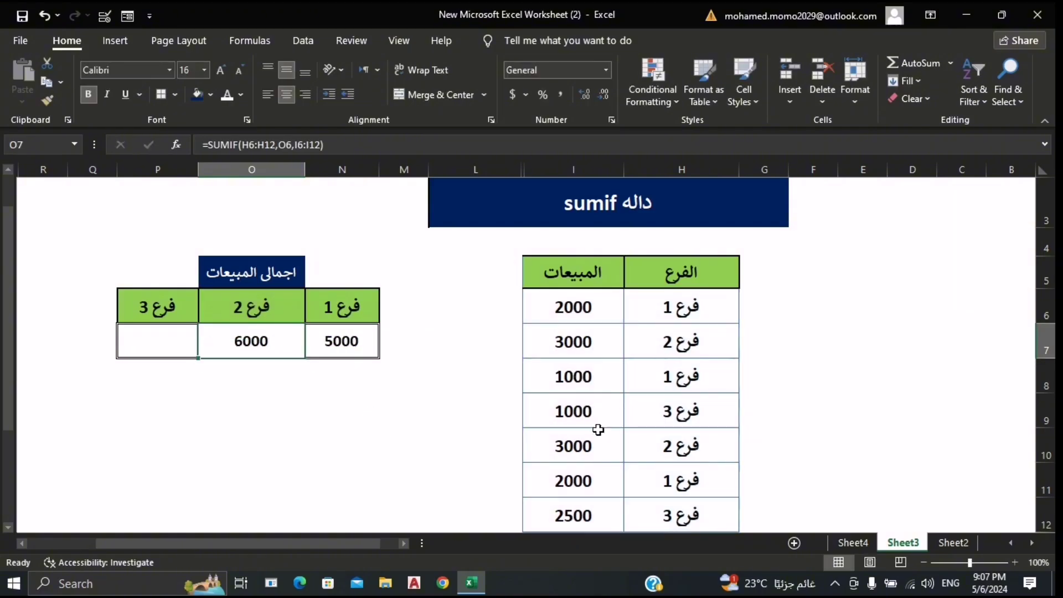
{"action": "left_click", "coordinate": [583, 348]}
{"action": "left_click", "coordinate": [586, 453]}
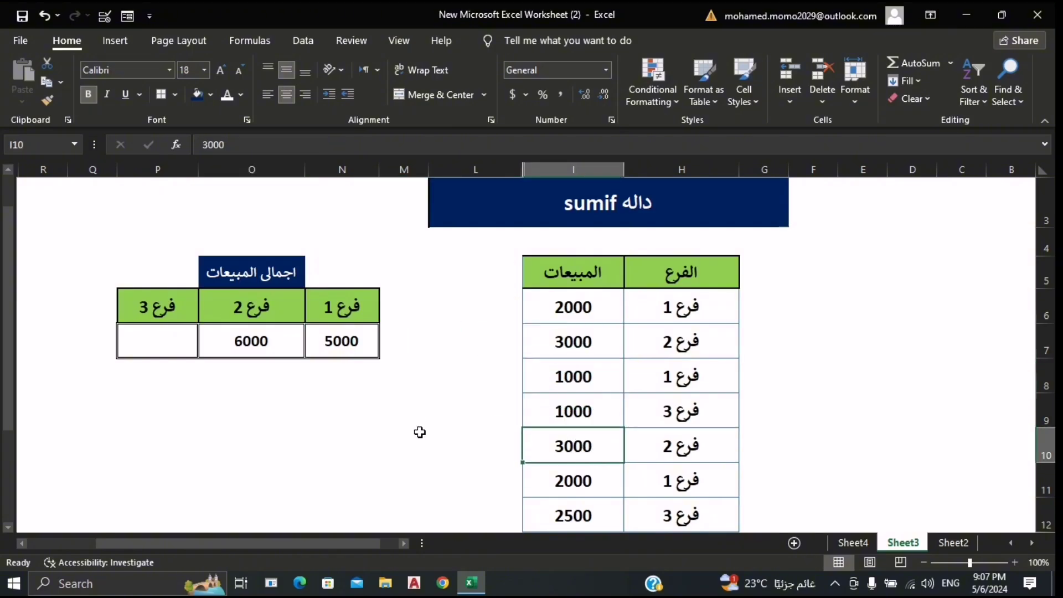
{"action": "left_click", "coordinate": [260, 340]}
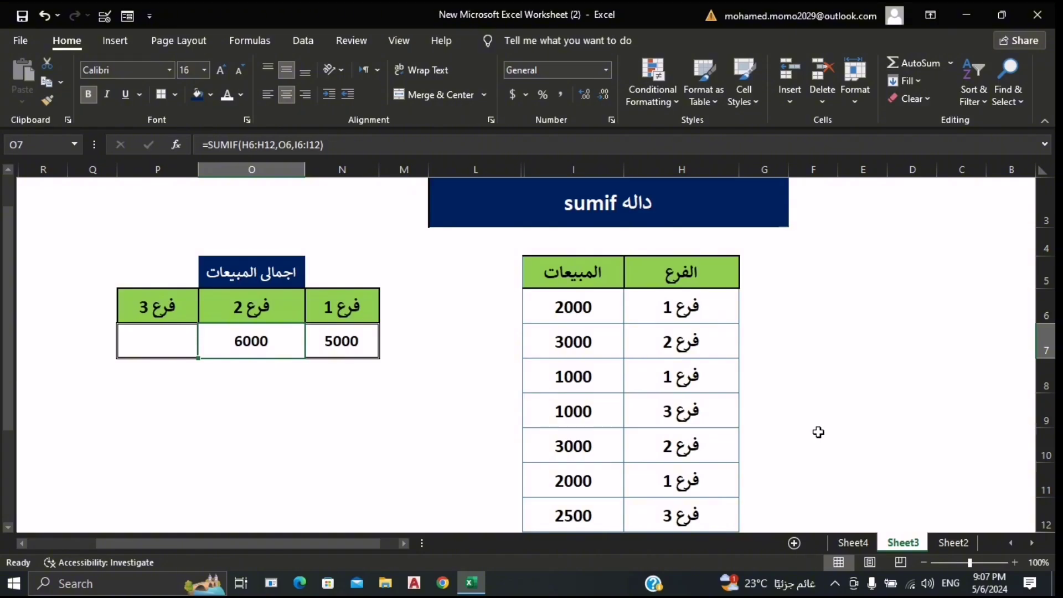
{"action": "left_click", "coordinate": [687, 243]}
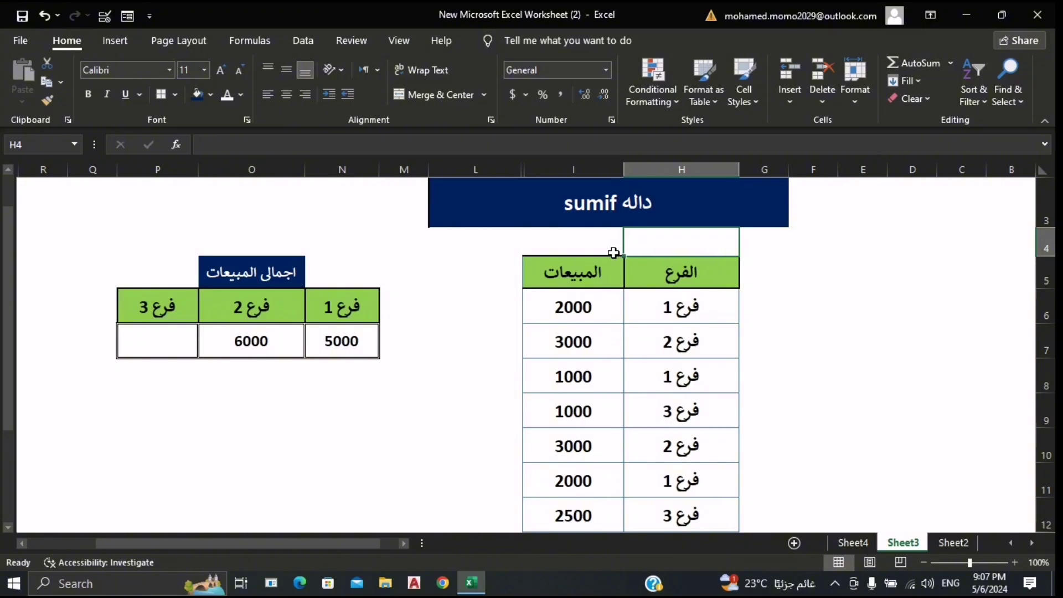
{"action": "mouse_move", "coordinate": [620, 249]}
{"action": "left_mouse_down"}
{"action": "mouse_move", "coordinate": [395, 257]}
{"action": "mouse_move", "coordinate": [346, 242]}
{"action": "left_mouse_up"}
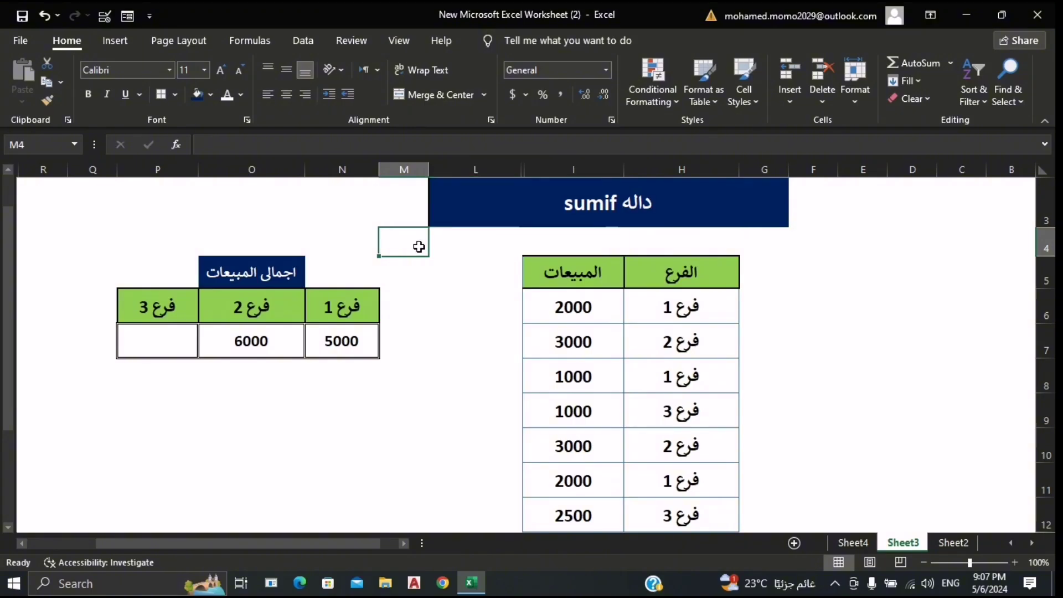